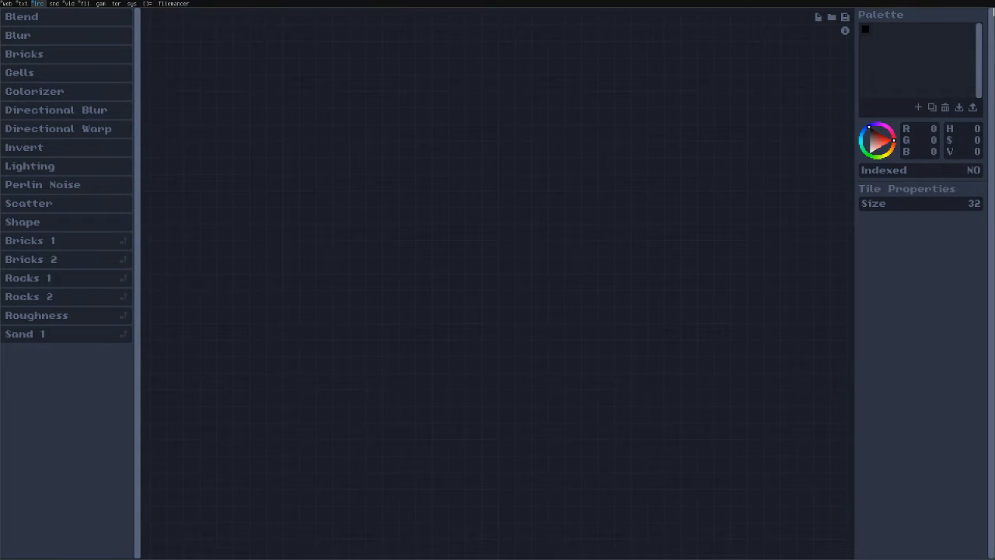
Step: Switch to Chromium and look over the RoboCorps v16.9 changelog, the Tilemancer itch.io page and its developer's Twitter profile
click(2, 4)
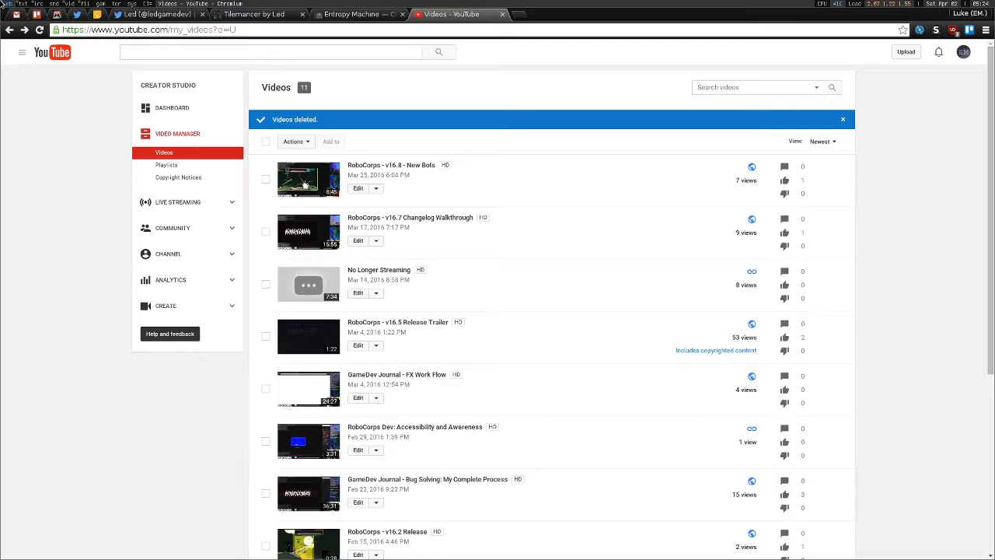
click(358, 14)
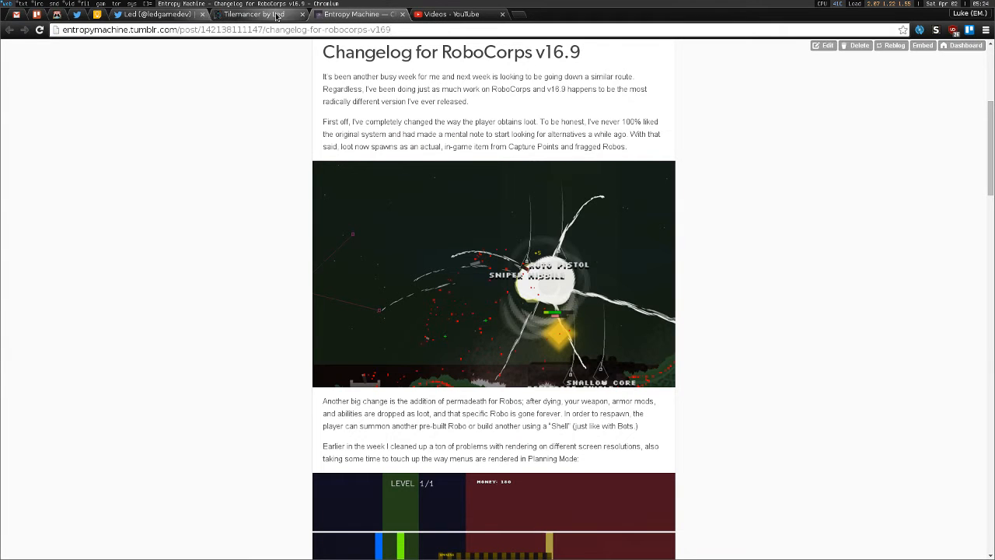
click(278, 14)
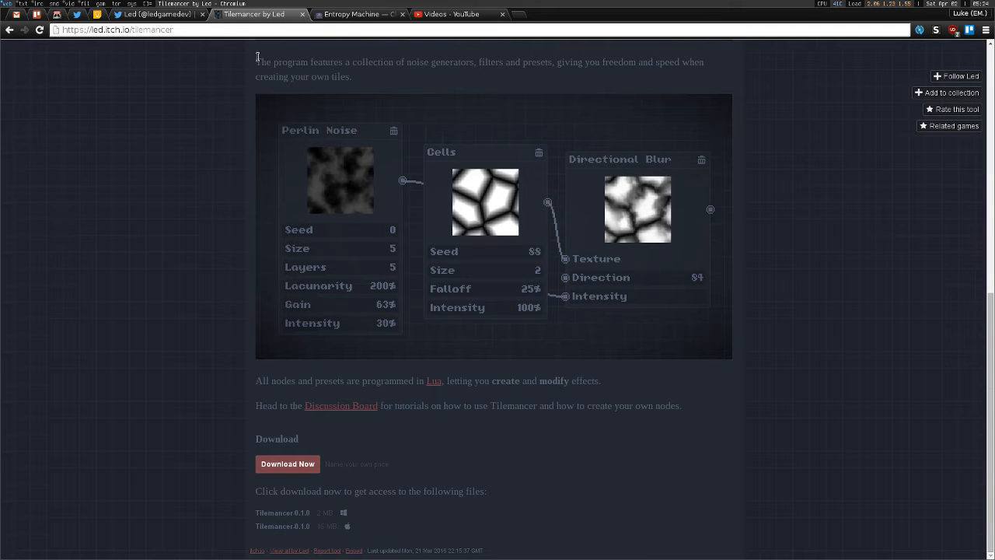
click(155, 14)
click(98, 257)
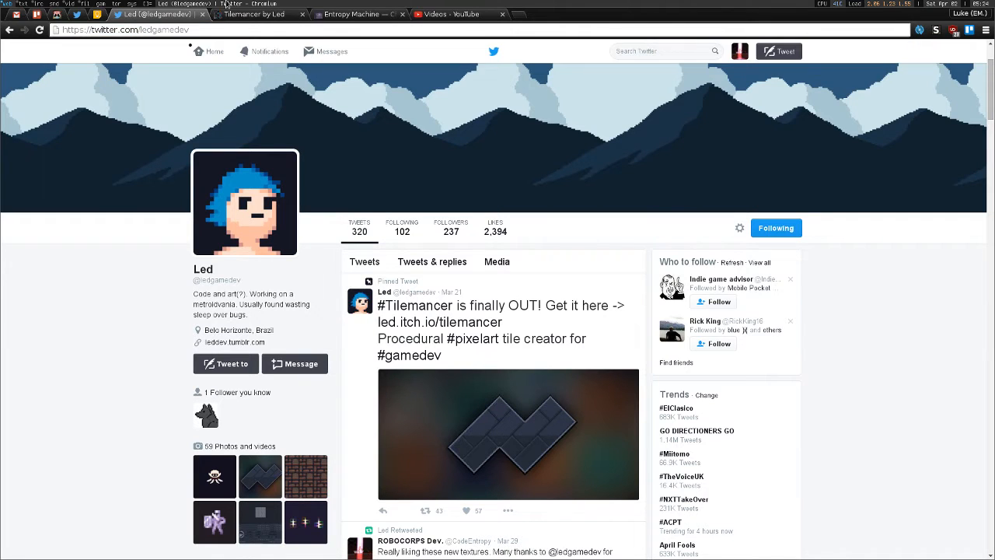
Step: Review the Tilemancer itch.io page from the introduction down to the name-your-own-price download section
key(ctrl+Tab)
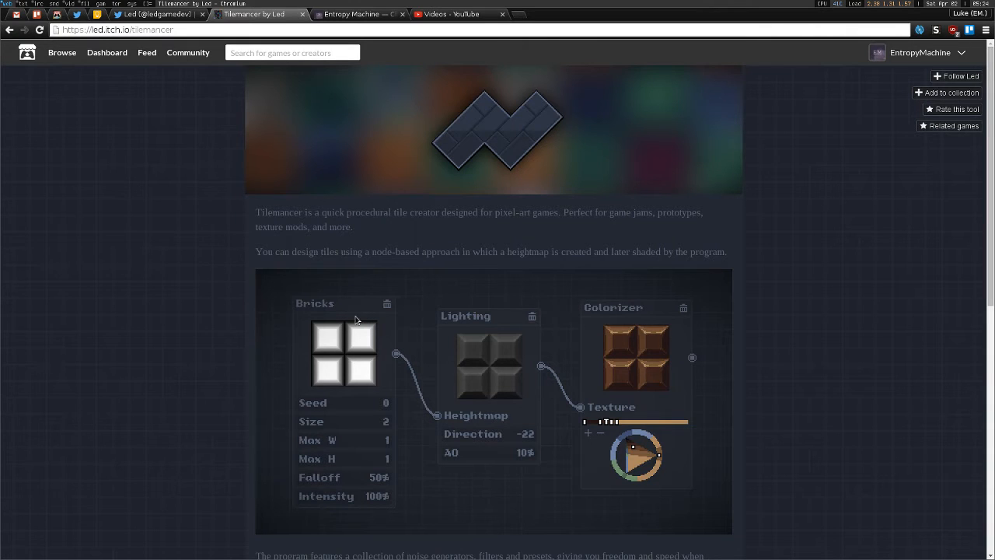
scroll(314, 319, down, 10)
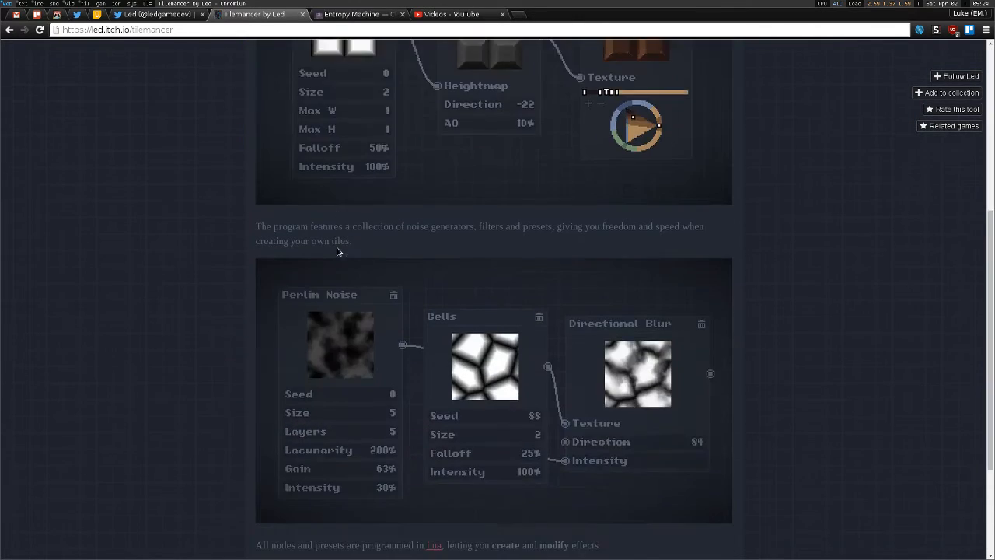
scroll(256, 482, down, 1)
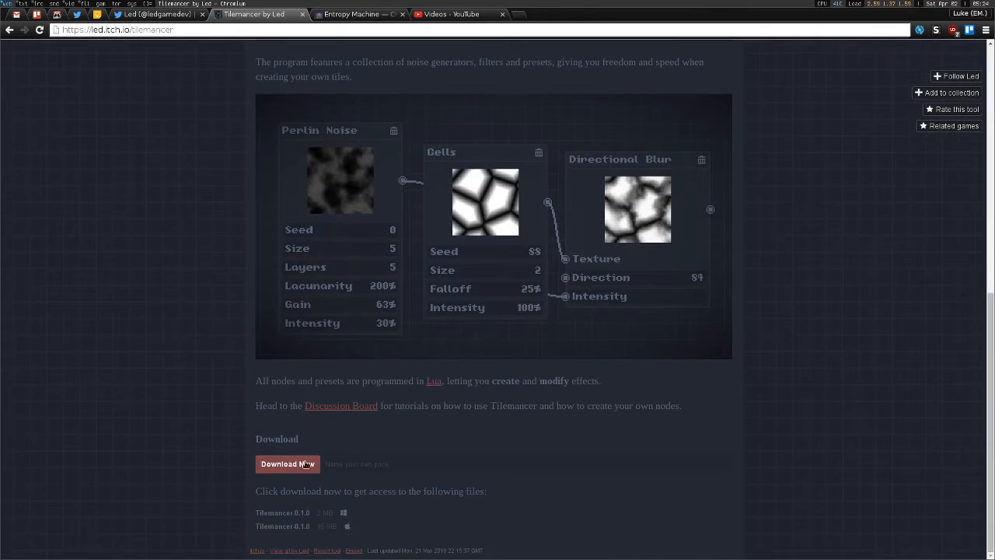
drag(403, 465, 329, 464)
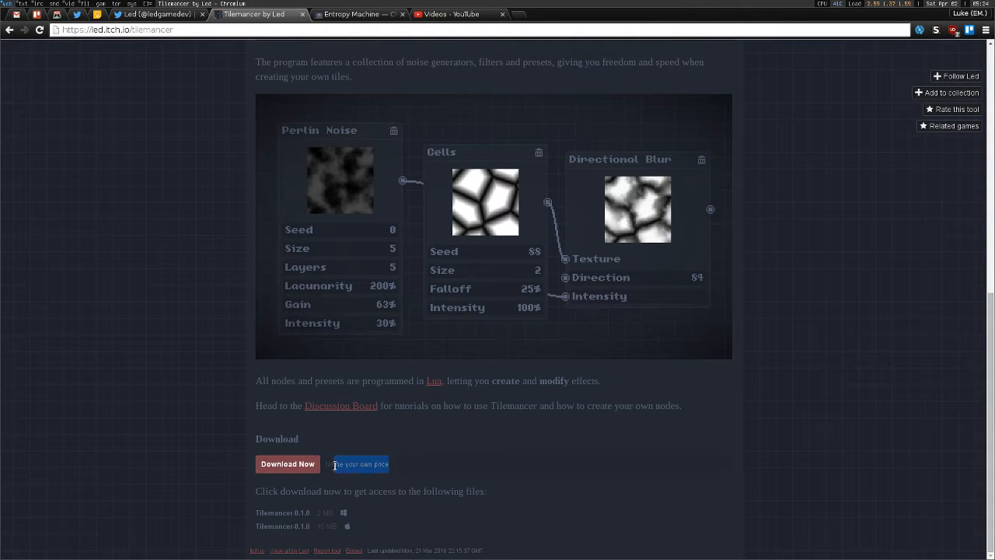
click(186, 413)
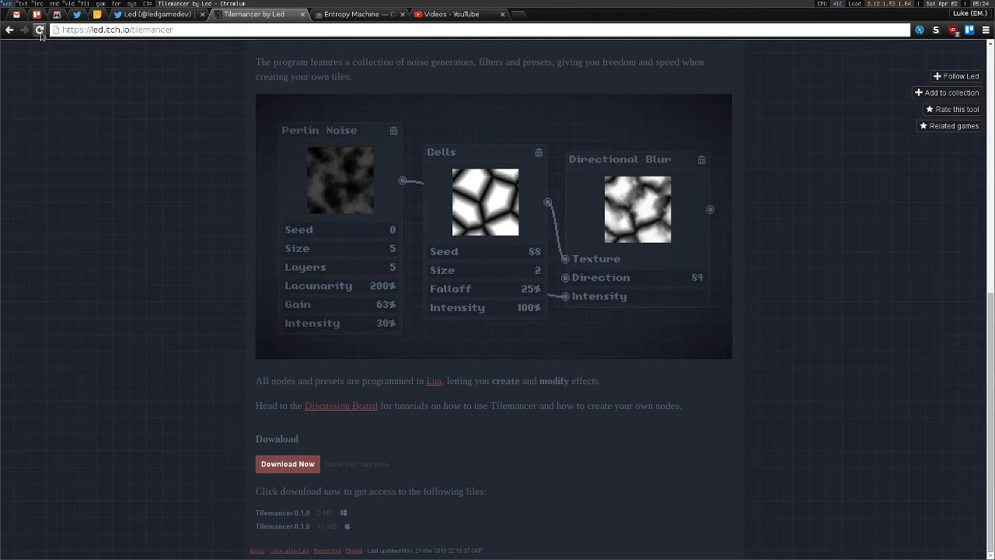
Step: Check the extracted Tilemancer-0.1.0 folder in the file manager and return to Tilemancer
click(75, 4)
click(86, 4)
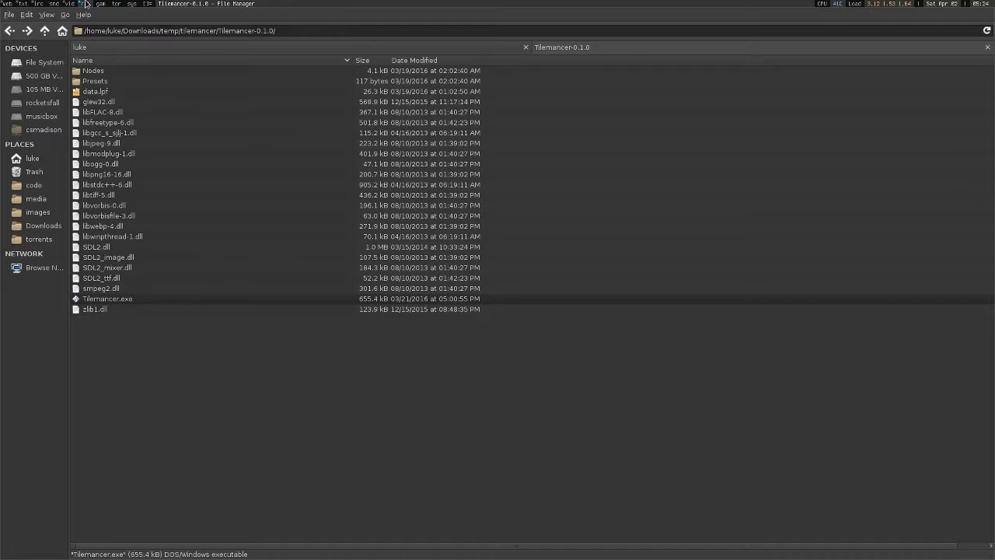
click(55, 4)
click(44, 4)
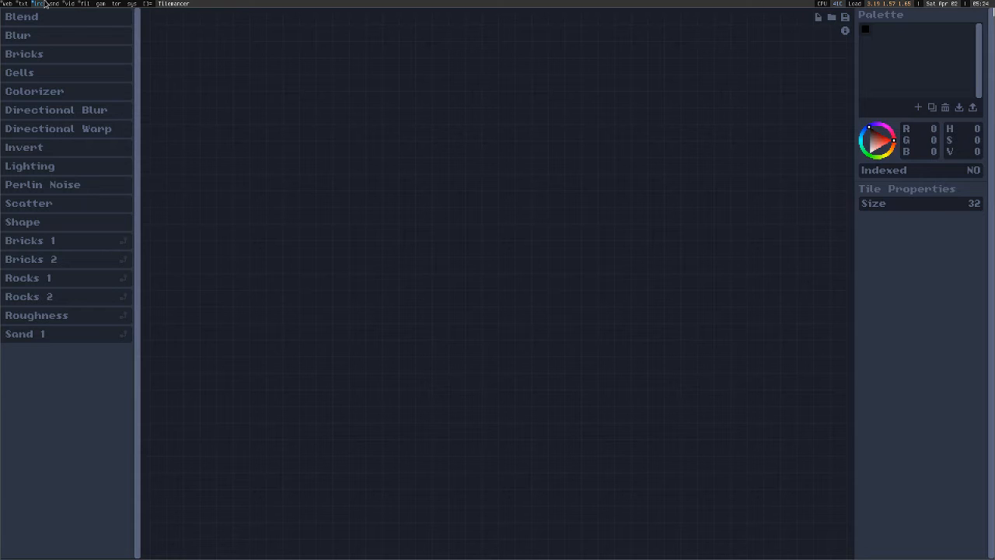
Step: Add a Bricks node to the canvas and set the tile size to 64
click(60, 56)
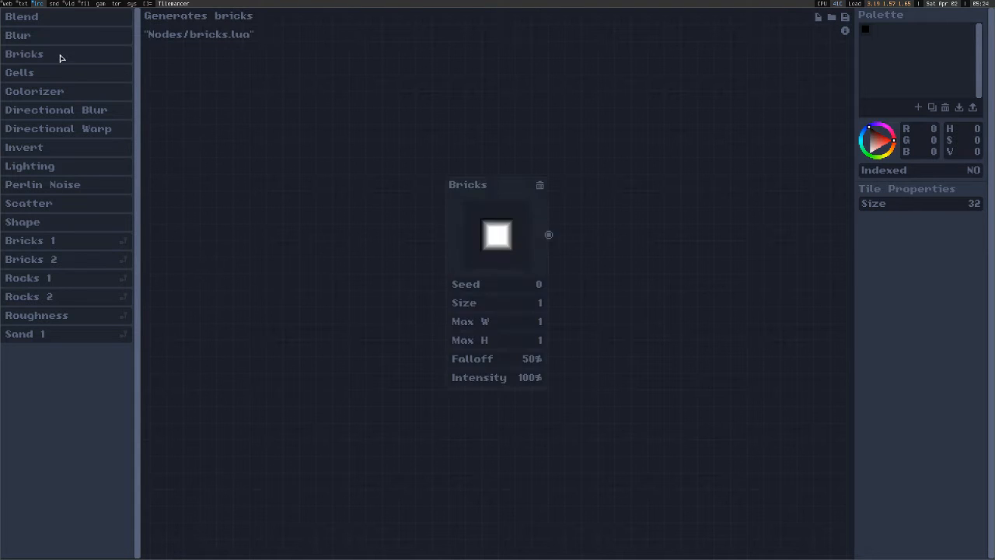
drag(462, 191, 343, 178)
drag(952, 202, 940, 10)
Step: Delete the Bricks node and place a Cells node in the upper-left area of the canvas instead
drag(352, 183, 244, 80)
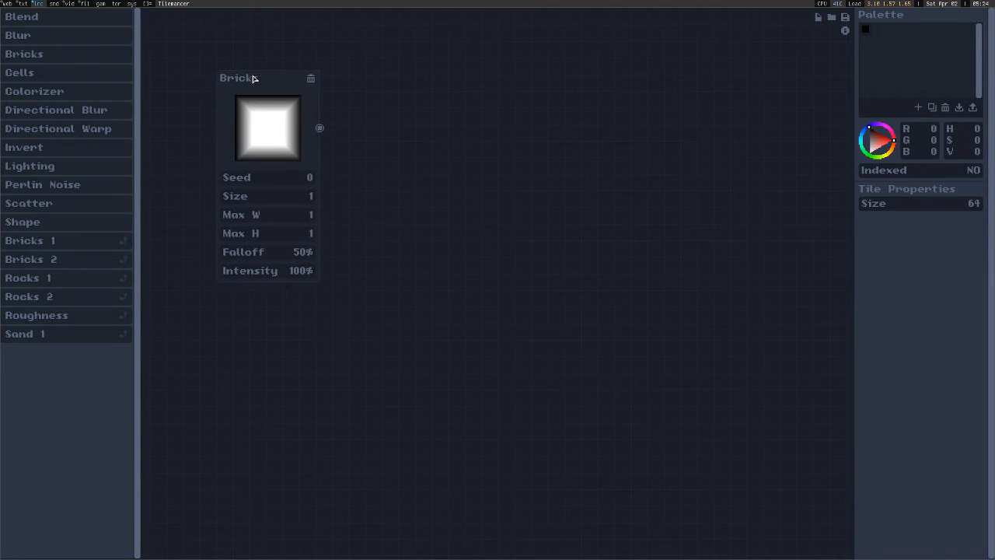
click(310, 80)
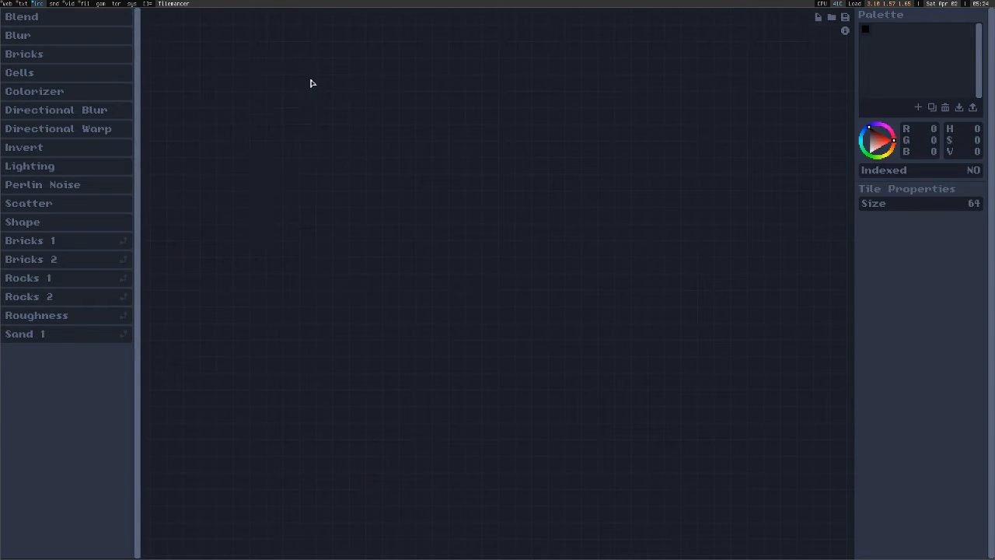
click(47, 72)
drag(476, 226, 310, 89)
Step: Add a Blend node beside the Cells node and connect the Cells output to its first Texture input
click(55, 21)
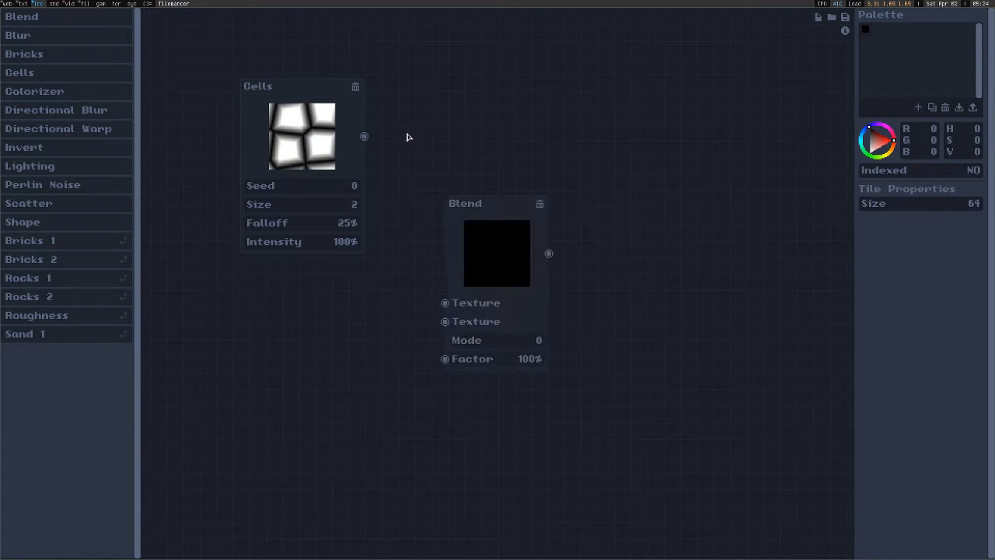
drag(490, 204, 542, 150)
drag(275, 94, 244, 96)
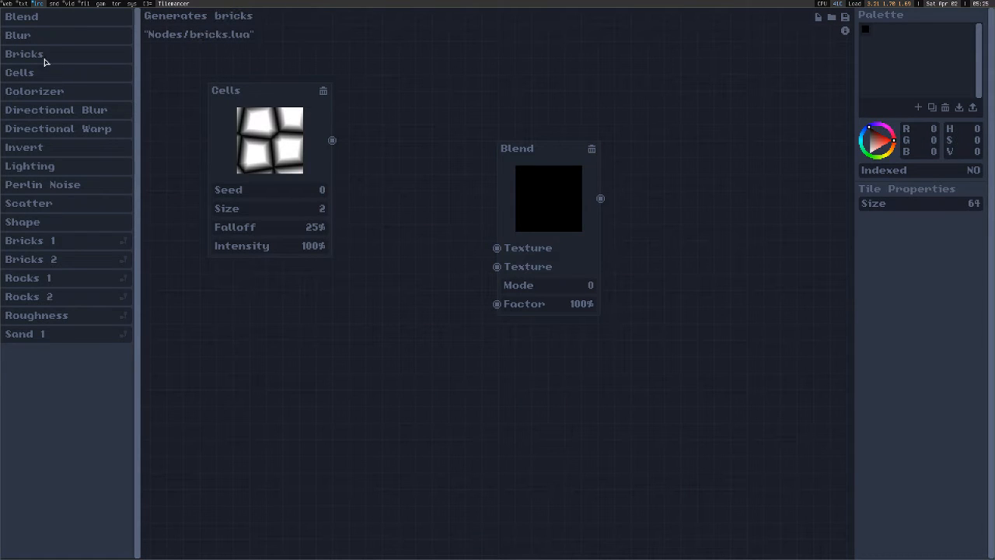
drag(239, 92, 254, 118)
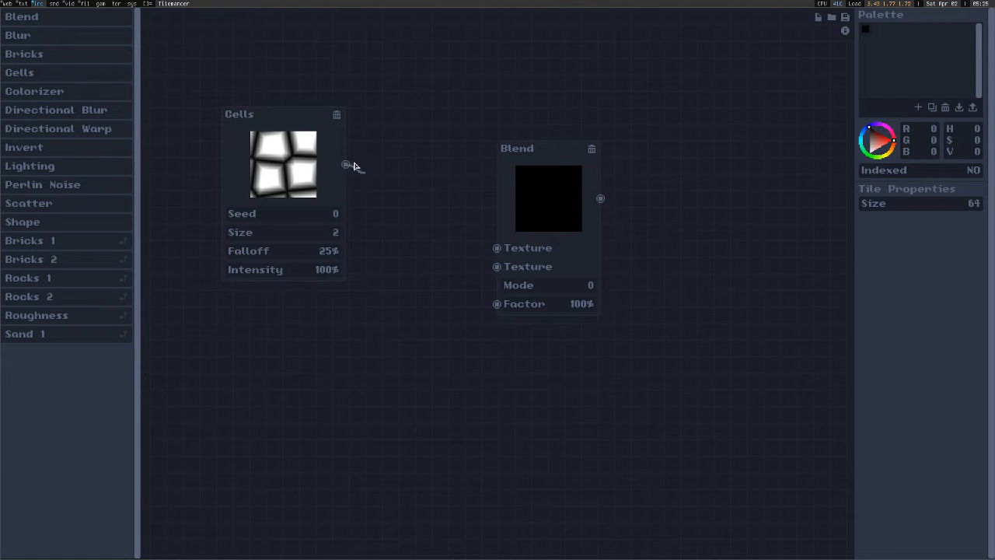
drag(346, 165, 500, 254)
Step: Spread the Cells and Blend nodes farther apart and set the Cells size to 5
drag(556, 159, 620, 106)
drag(257, 118, 269, 73)
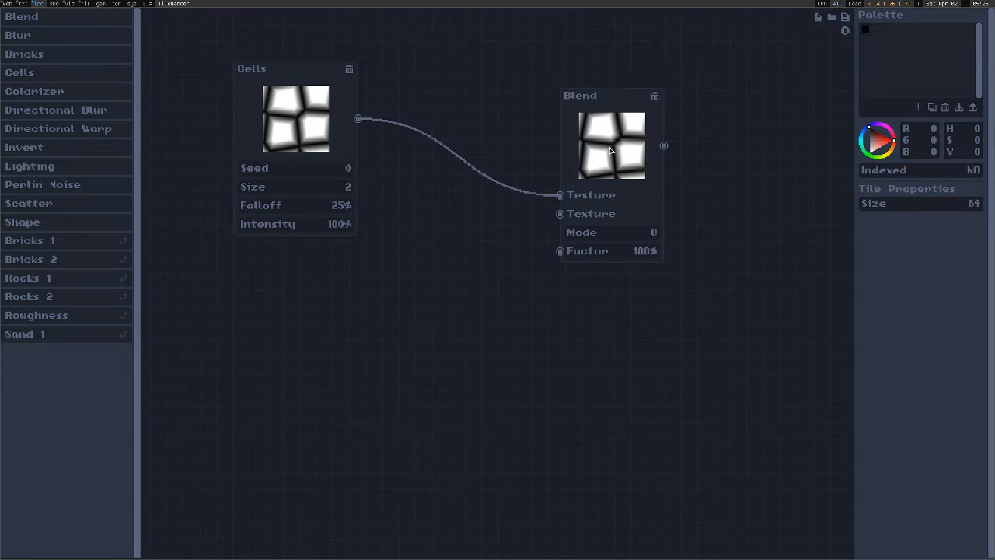
drag(622, 97, 650, 122)
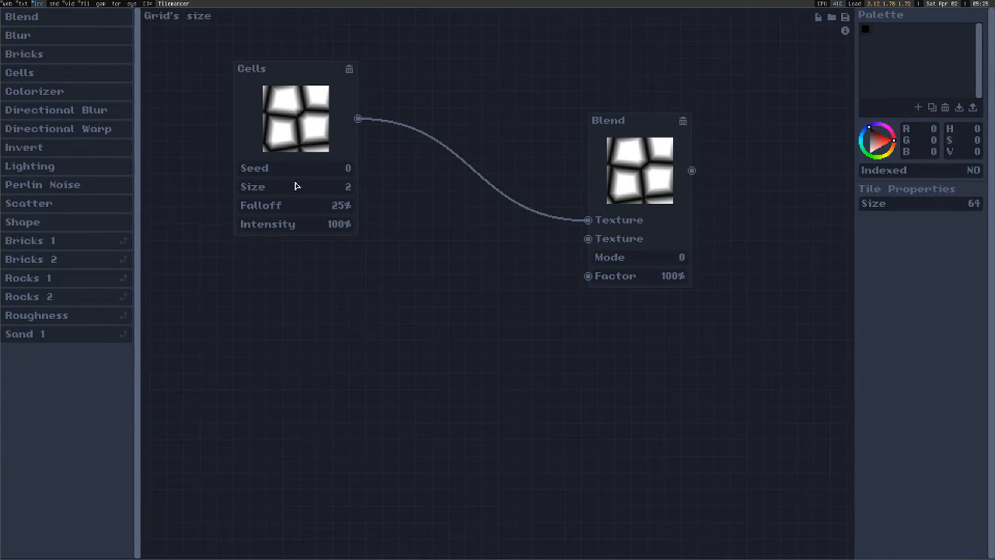
drag(300, 185, 396, 223)
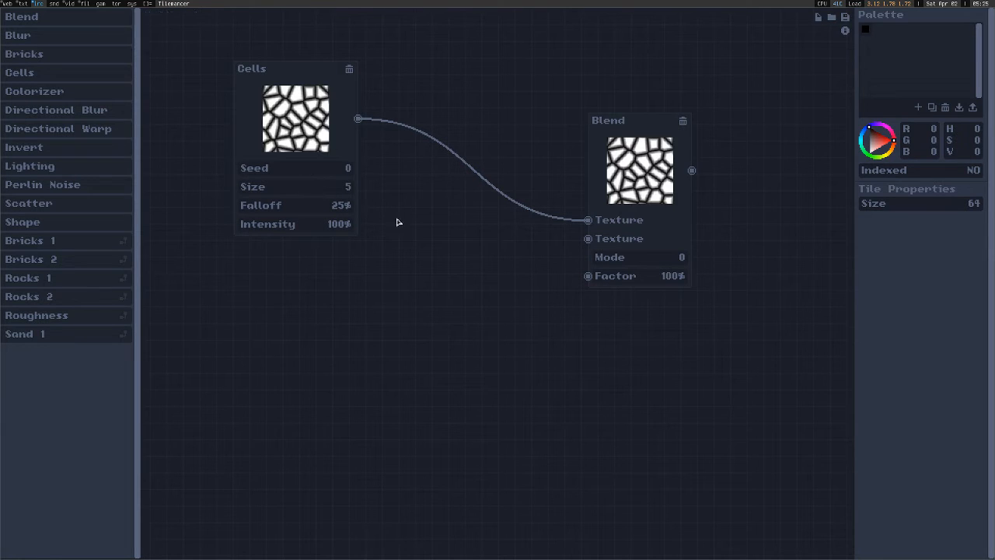
Step: Add a Perlin Noise node below the Cells node and set its size to 6
click(20, 189)
drag(490, 191, 308, 272)
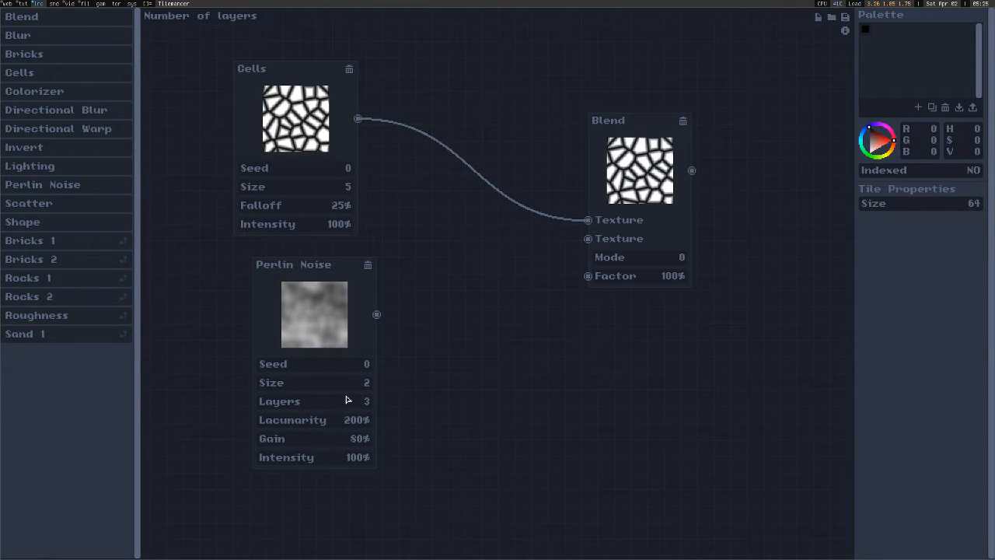
drag(353, 384, 350, 369)
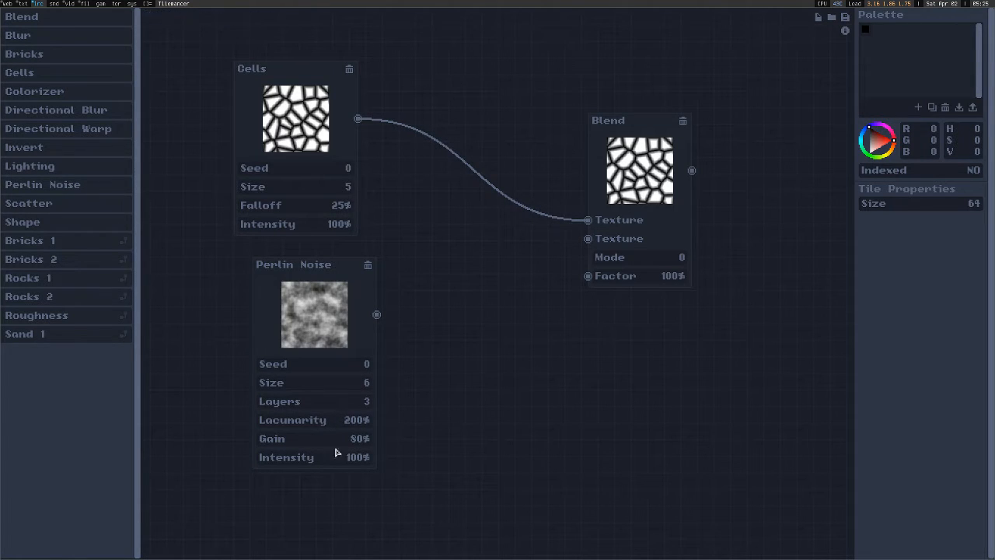
Step: Set the Perlin Noise node to seed 9, 3 layers, 228% lacunarity, 100% gain and 77% intensity
drag(344, 439, 350, 399)
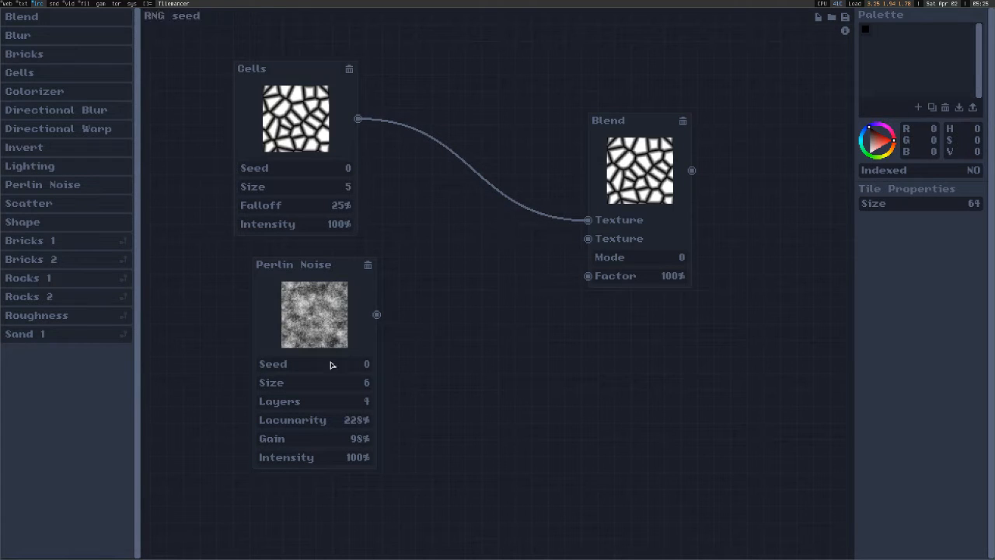
drag(358, 381, 354, 340)
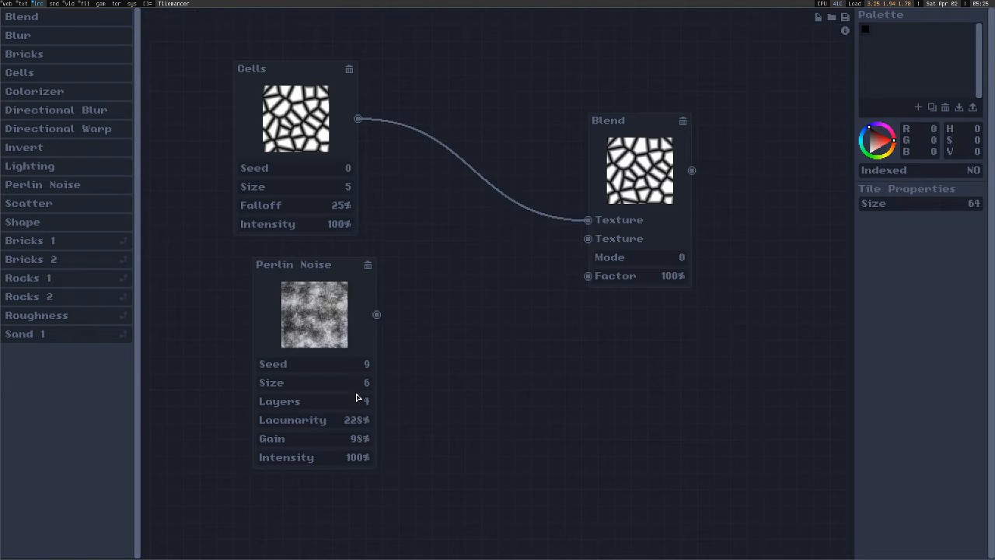
drag(357, 396, 351, 419)
drag(350, 460, 351, 473)
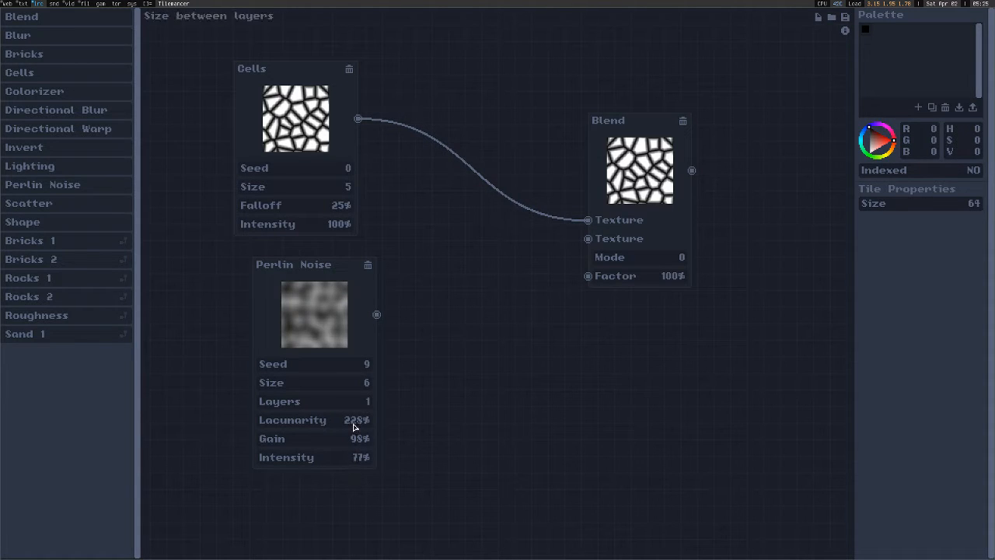
drag(361, 402, 361, 398)
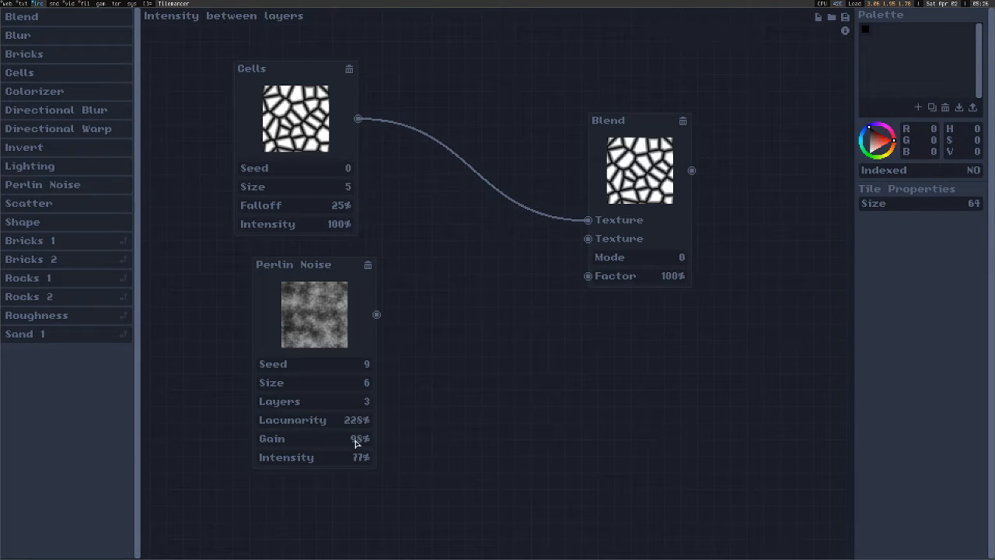
drag(356, 442, 353, 398)
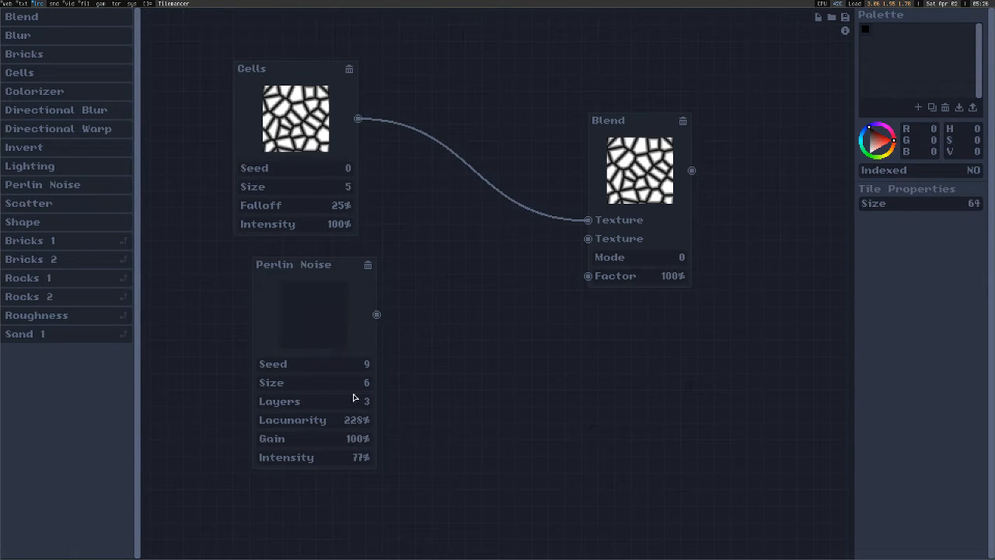
Step: Connect the Perlin Noise output to the Blend node's second Texture input and set the blend mode to 4
drag(333, 269, 307, 288)
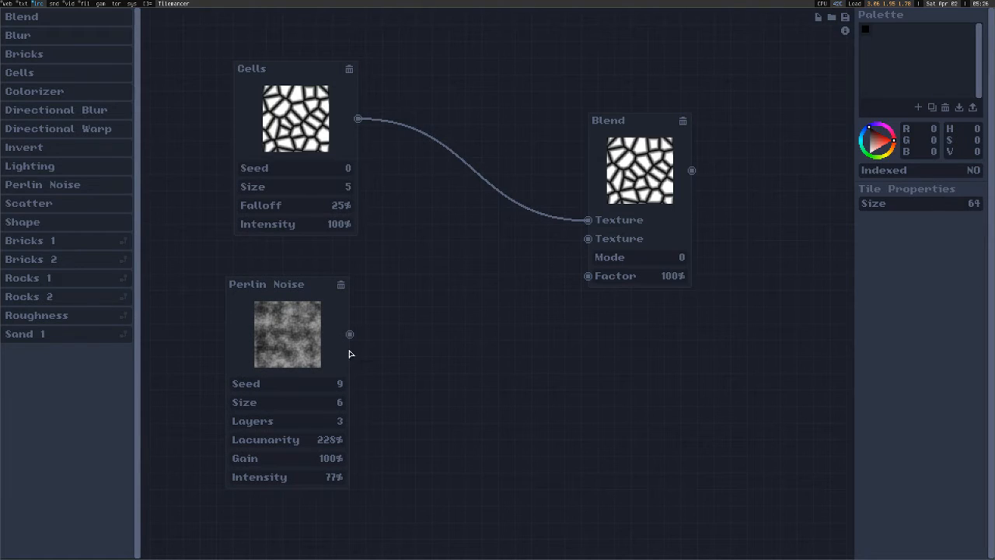
drag(350, 334, 590, 240)
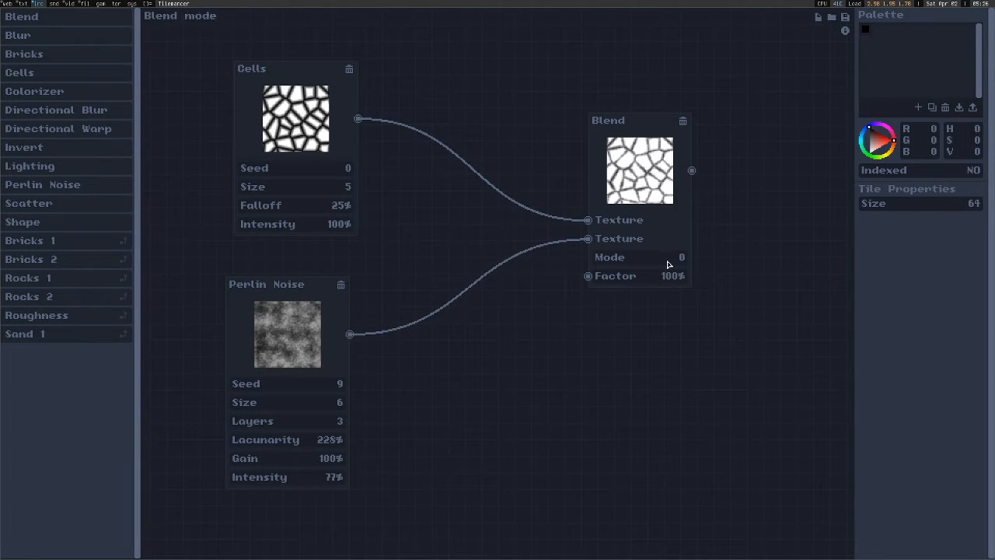
drag(670, 262, 675, 244)
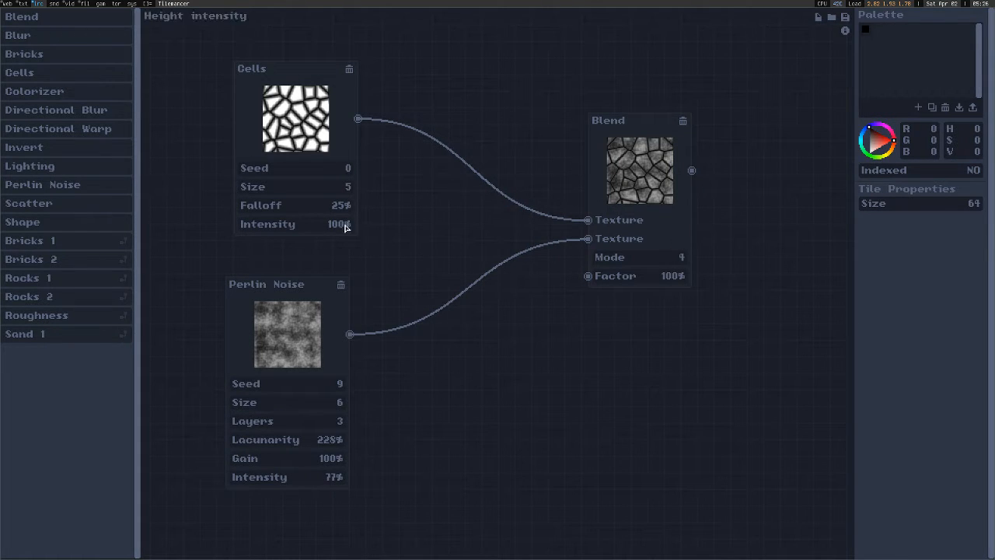
Step: Set the Blend mode to 5 and the Cells falloff to 20%, moving the Blend node slightly lower
drag(333, 205, 375, 191)
drag(650, 267, 645, 218)
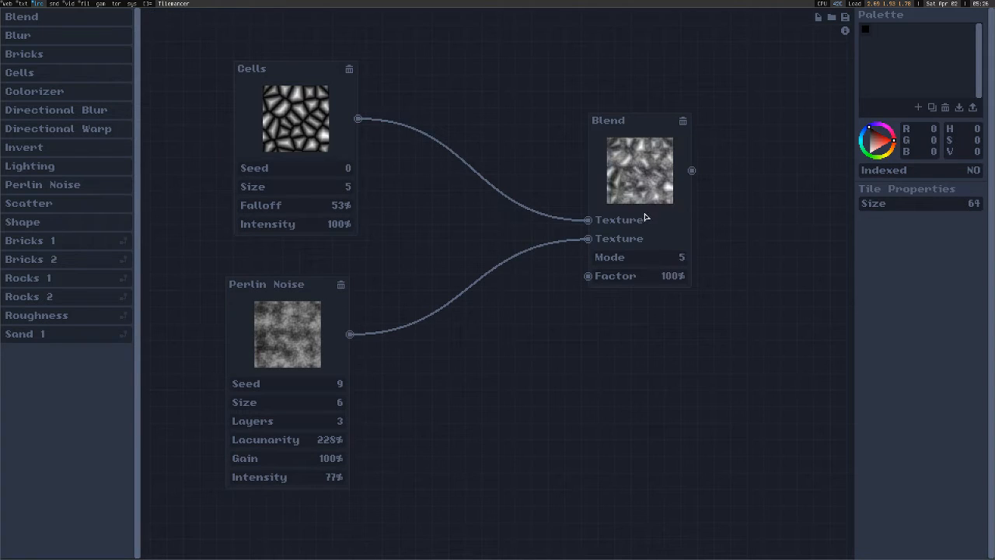
drag(631, 153, 665, 191)
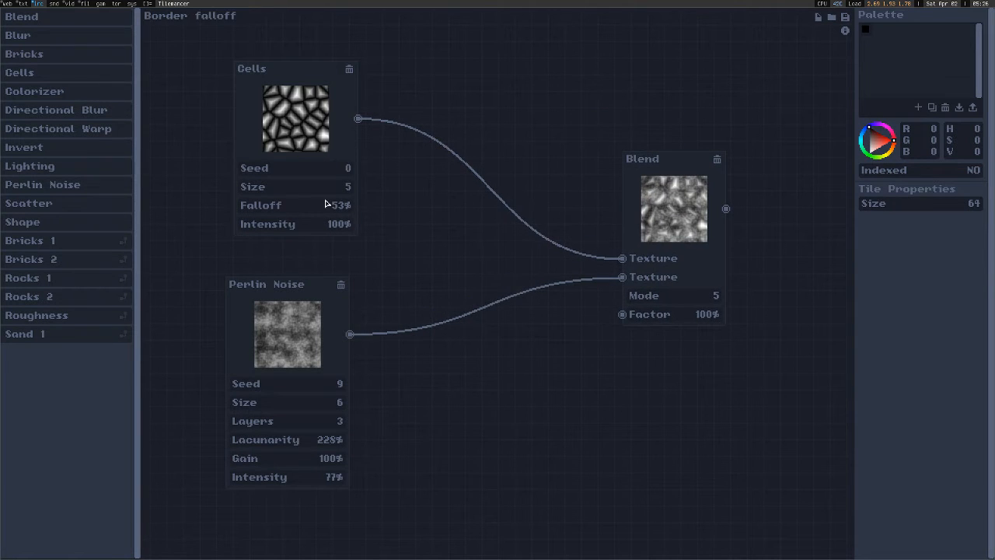
mouse_move(324, 204)
mouse_down()
mouse_move(328, 222)
mouse_move(327, 213)
mouse_up()
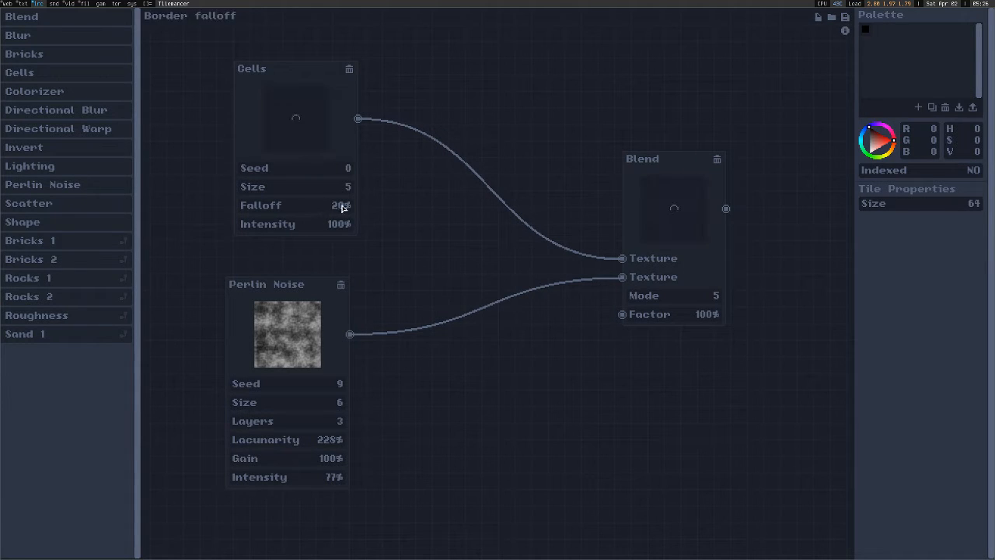
drag(657, 163, 658, 185)
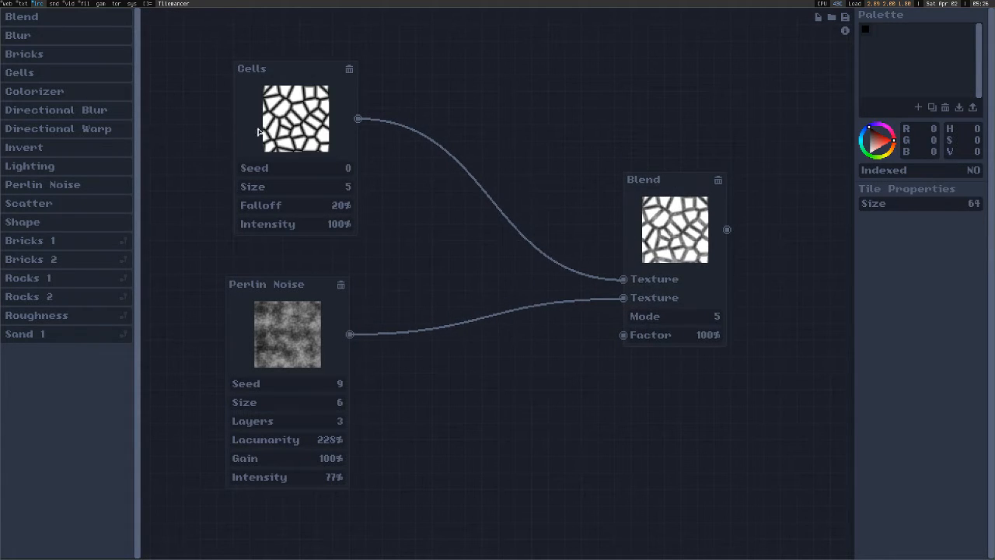
Step: Add a Lighting node beside the Cells node and reroute the Cells connection from Blend into its Heightmap input
click(33, 173)
drag(498, 212, 515, 98)
drag(623, 278, 465, 192)
drag(511, 101, 463, 116)
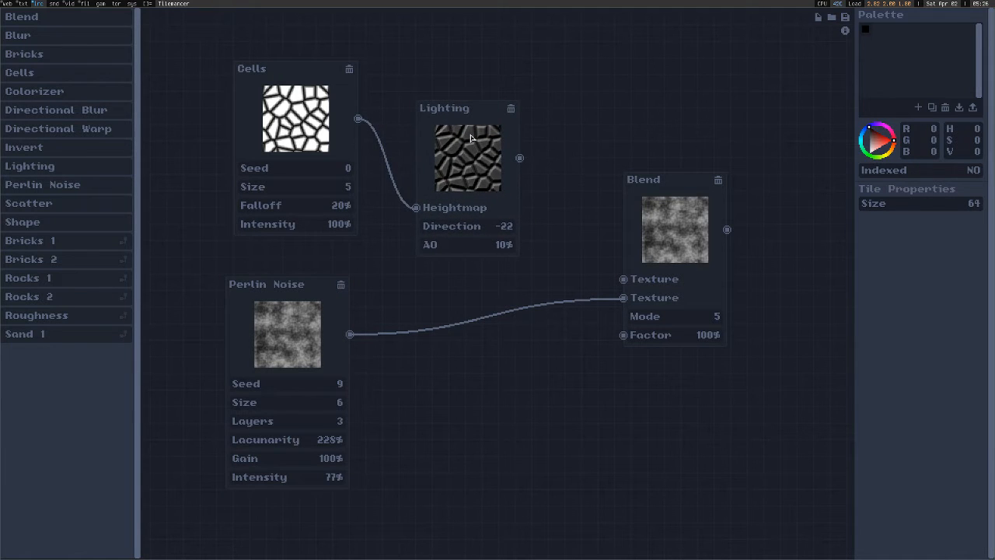
Step: Connect the Lighting output to the Blend node's first Texture input and set the Perlin Noise intensity to 23%
drag(521, 158, 625, 282)
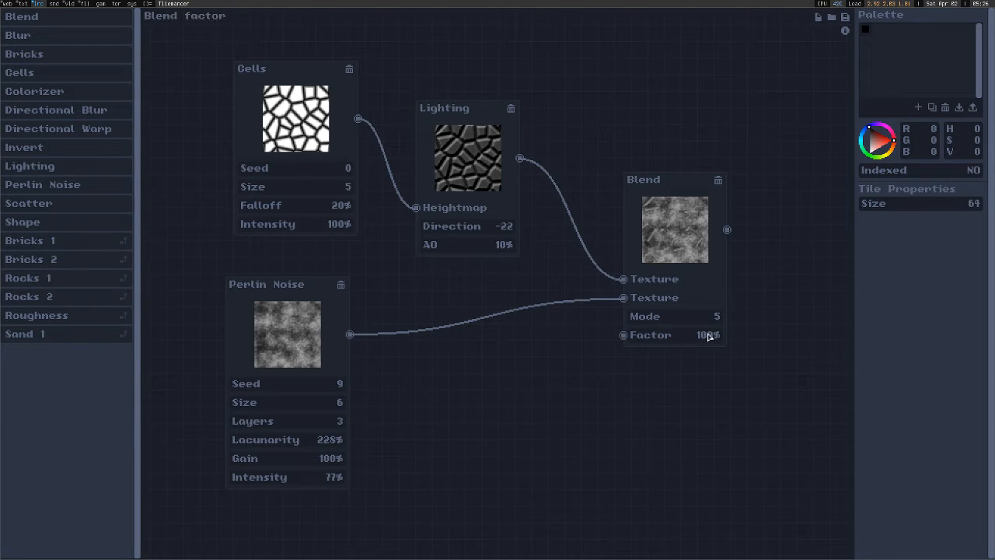
drag(313, 481, 319, 551)
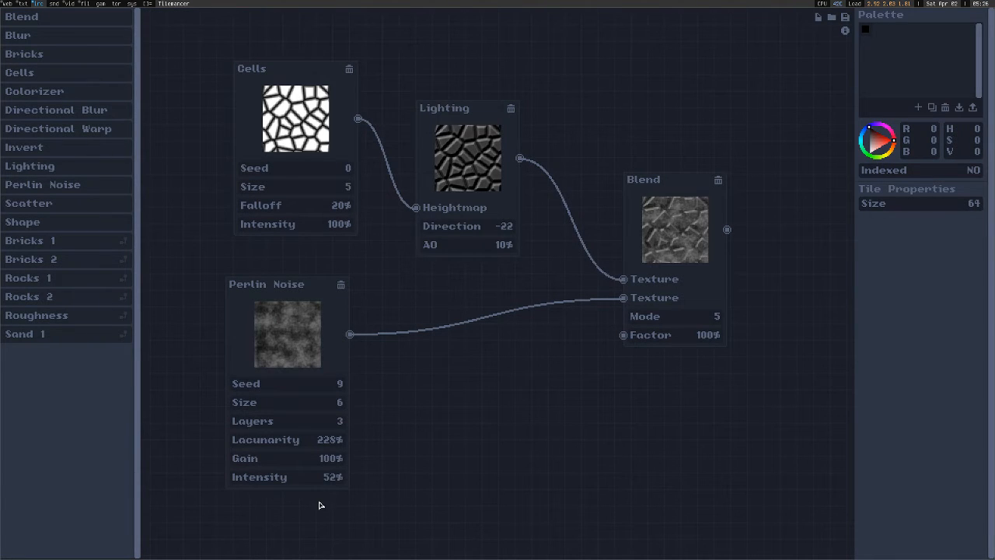
drag(318, 494, 329, 520)
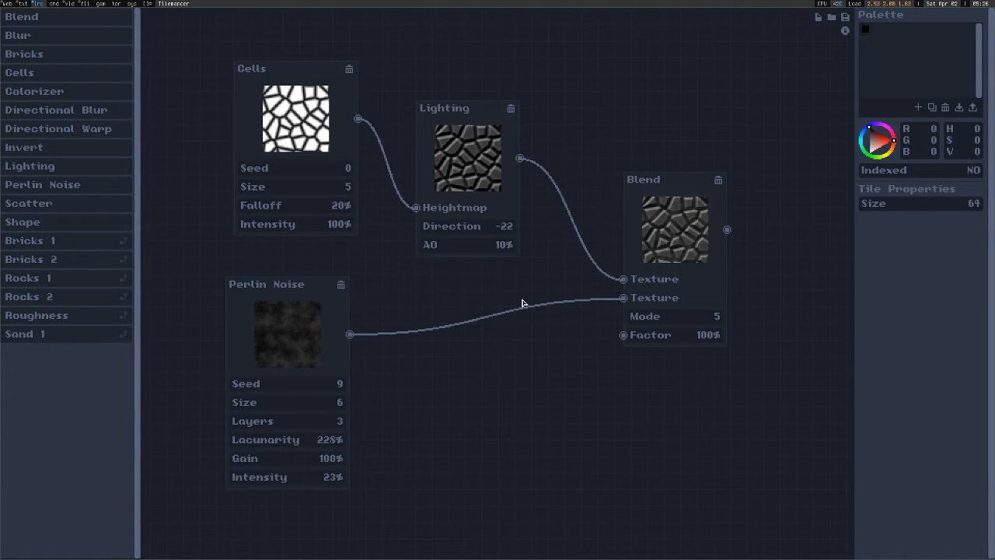
Step: Insert an Invert node between the Cells output and the Lighting Heightmap input, spacing out the Lighting and Blend nodes to make room
drag(695, 186, 715, 180)
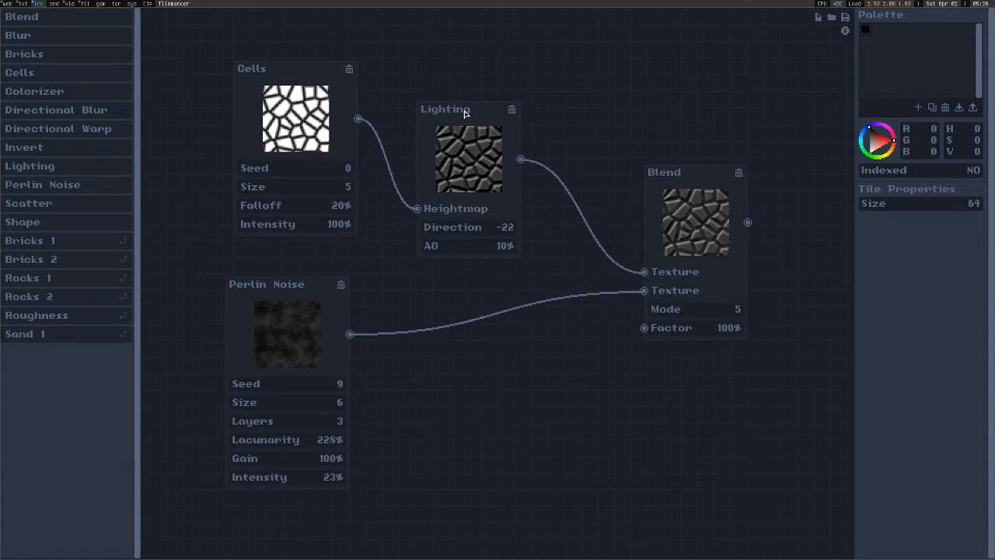
drag(461, 113, 576, 94)
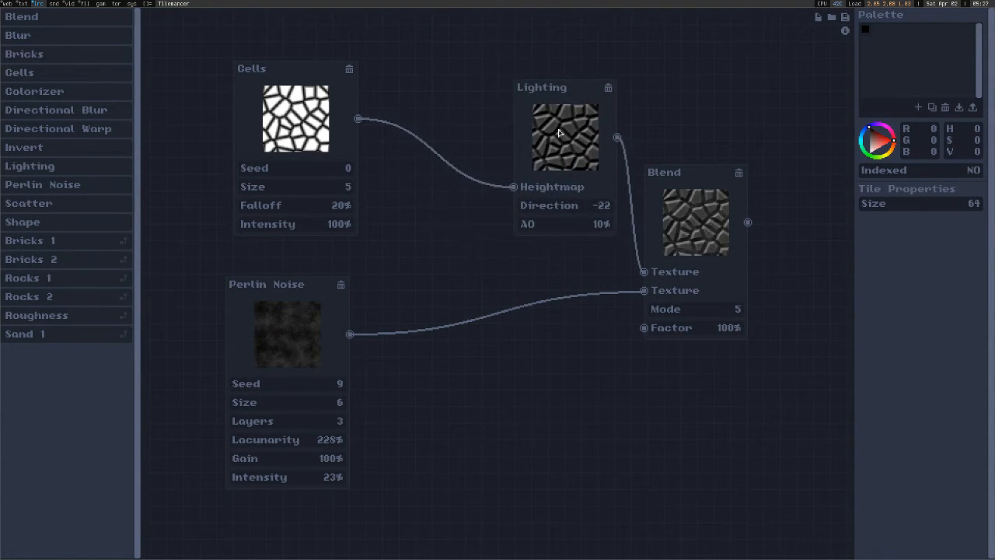
drag(515, 190, 455, 218)
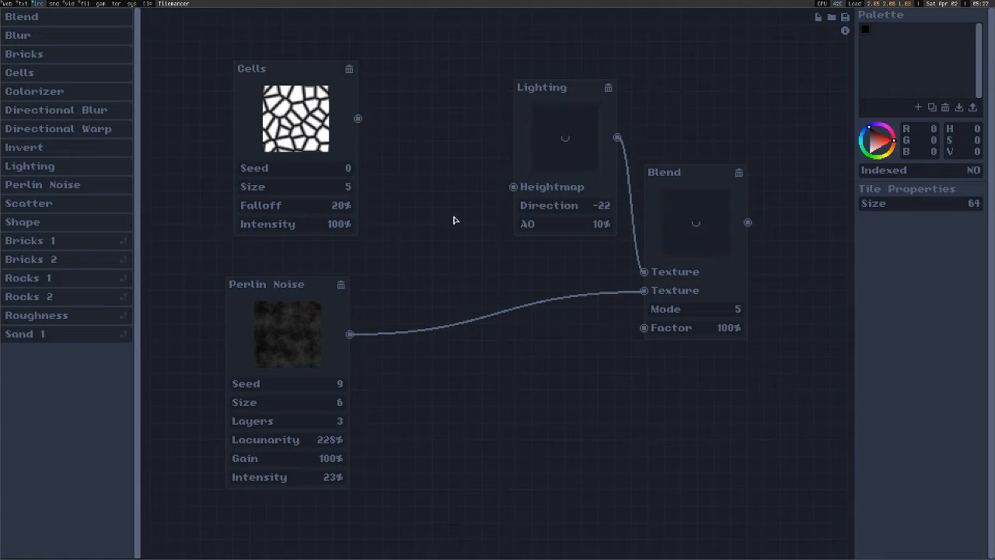
click(31, 147)
drag(504, 243, 426, 91)
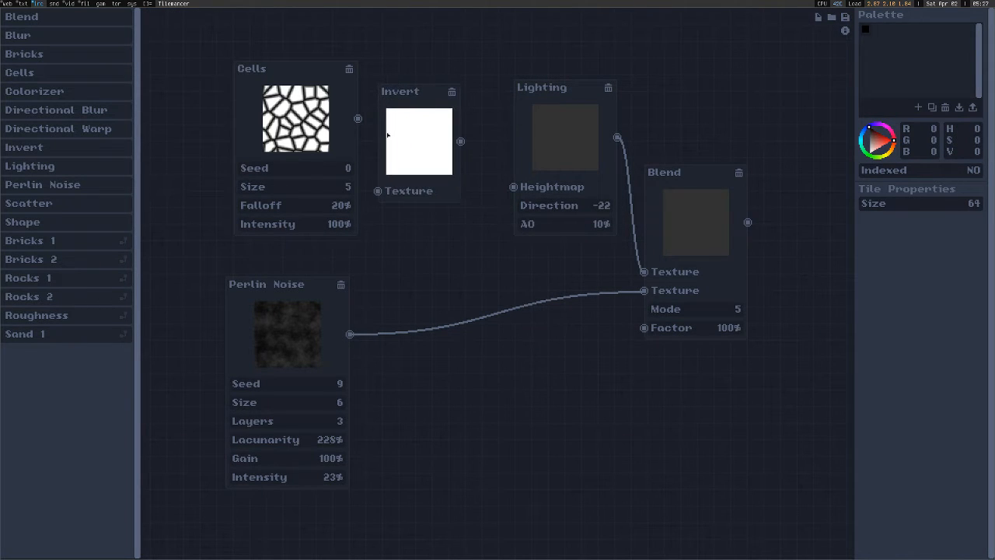
drag(357, 119, 378, 190)
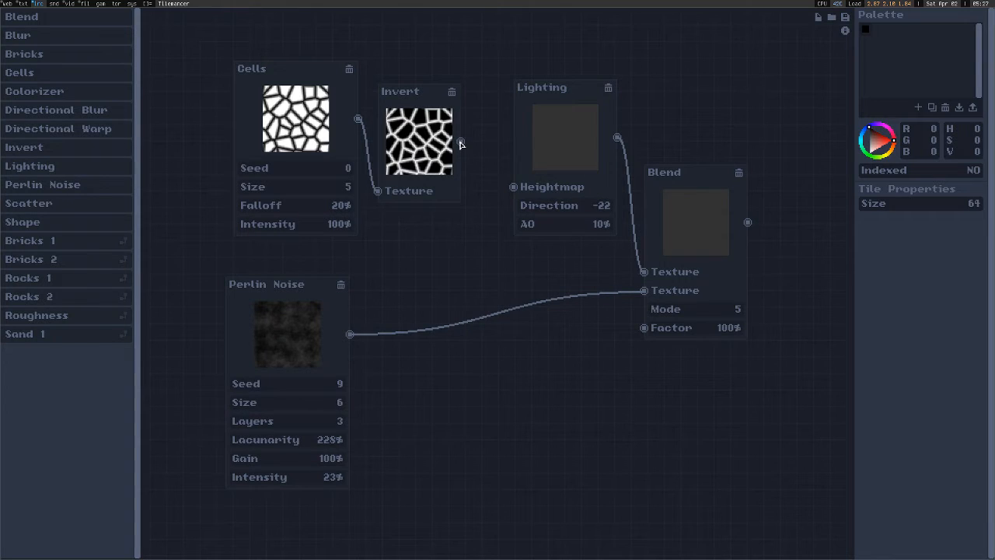
drag(461, 143, 513, 188)
drag(718, 187, 727, 180)
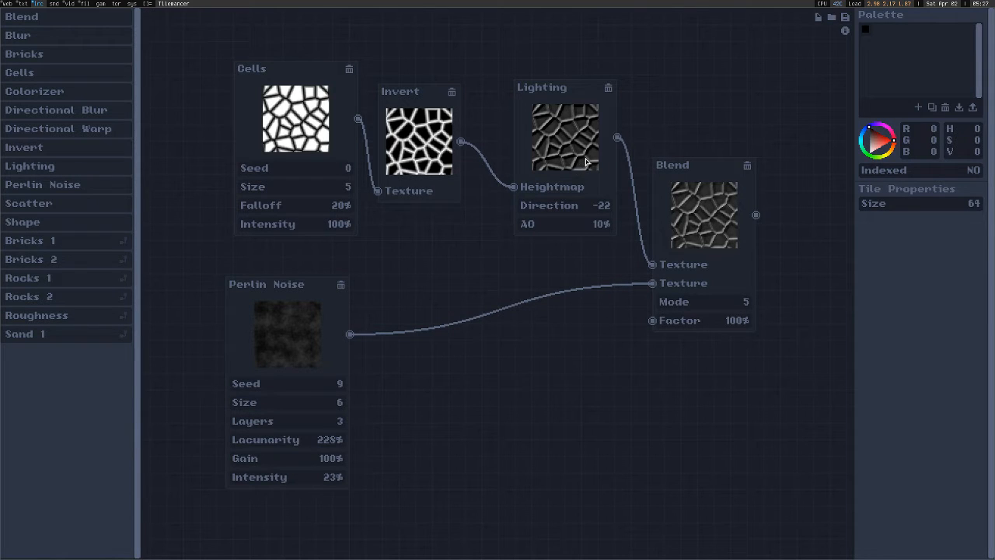
Step: Set the Lighting direction to 154 and move the Lighting node slightly closer to the Invert node
drag(593, 202, 596, 155)
drag(601, 209, 611, 122)
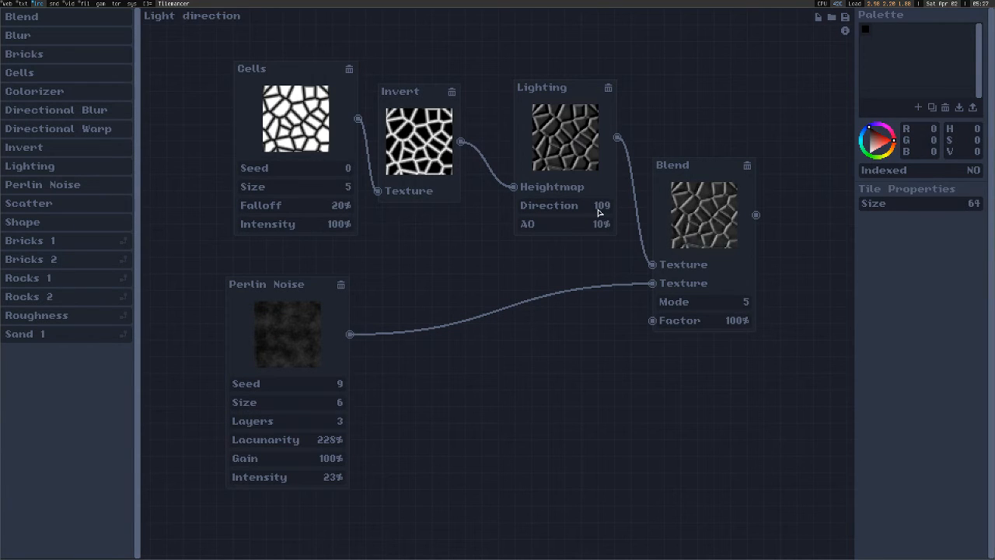
drag(605, 208, 600, 144)
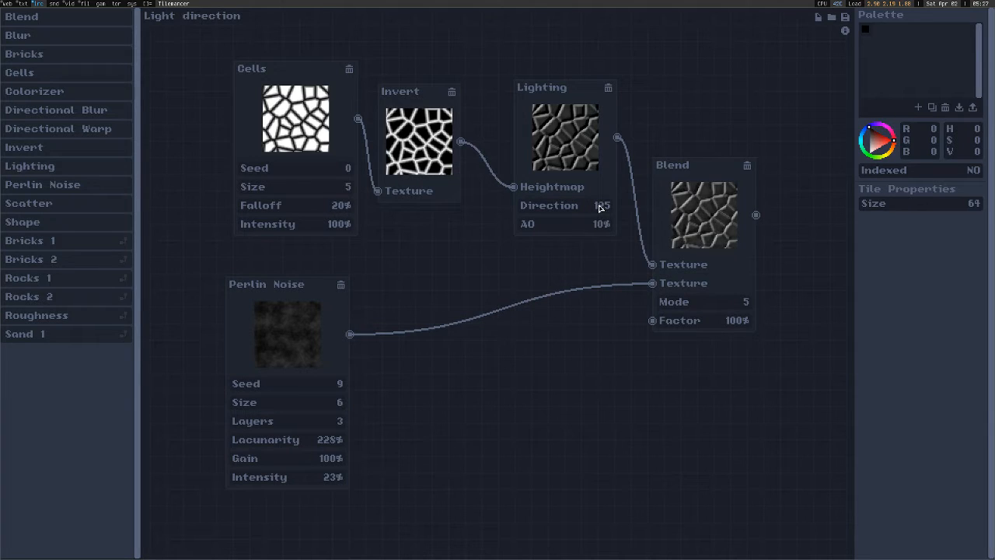
drag(600, 208, 599, 156)
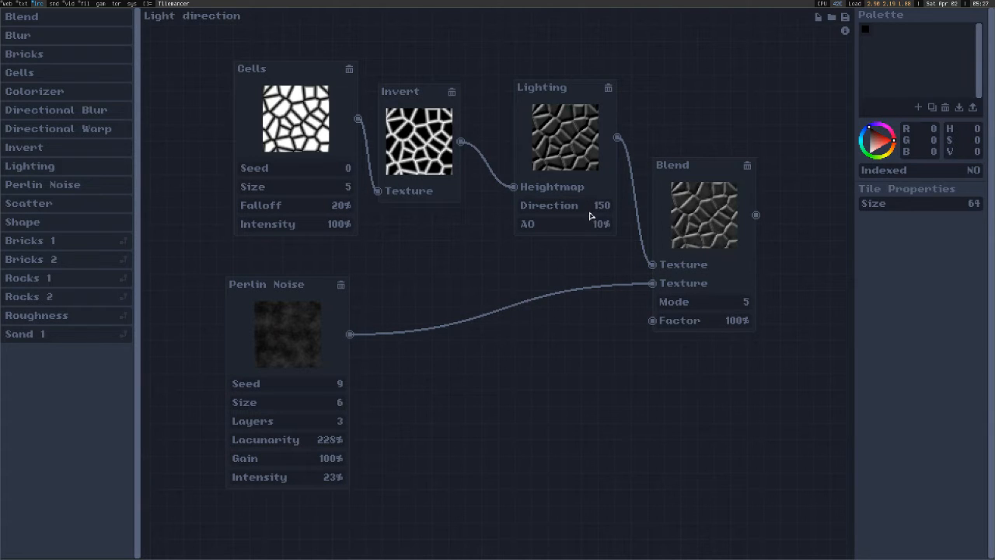
drag(602, 213, 594, 137)
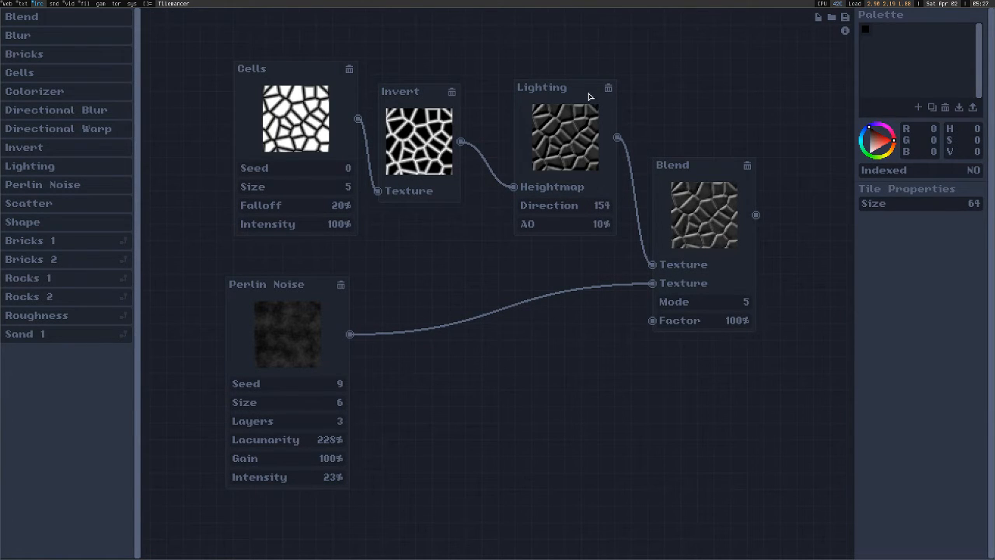
drag(588, 97, 571, 99)
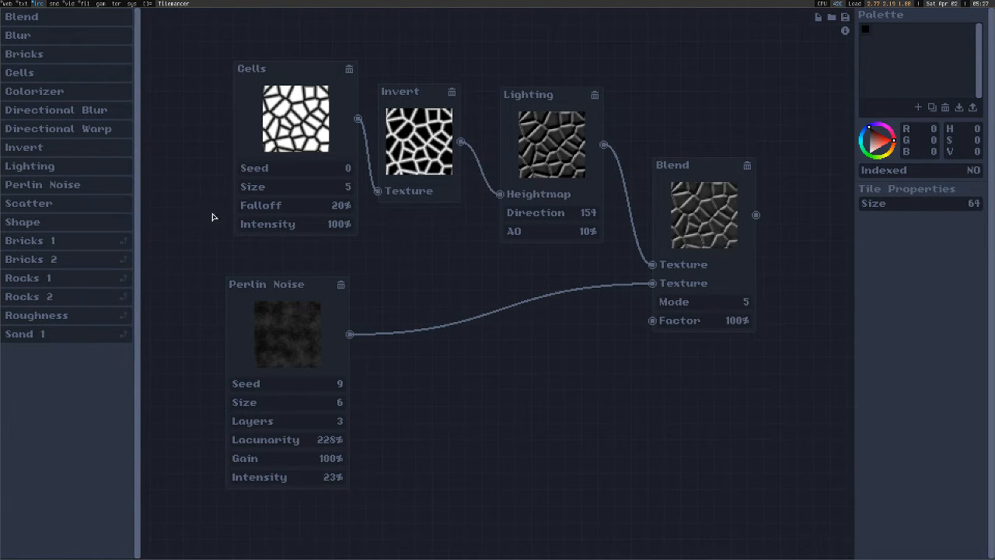
Step: Set the Cells falloff to 44% and size to 3, repositioning the Blend node beside the Lighting node
drag(305, 208, 324, 199)
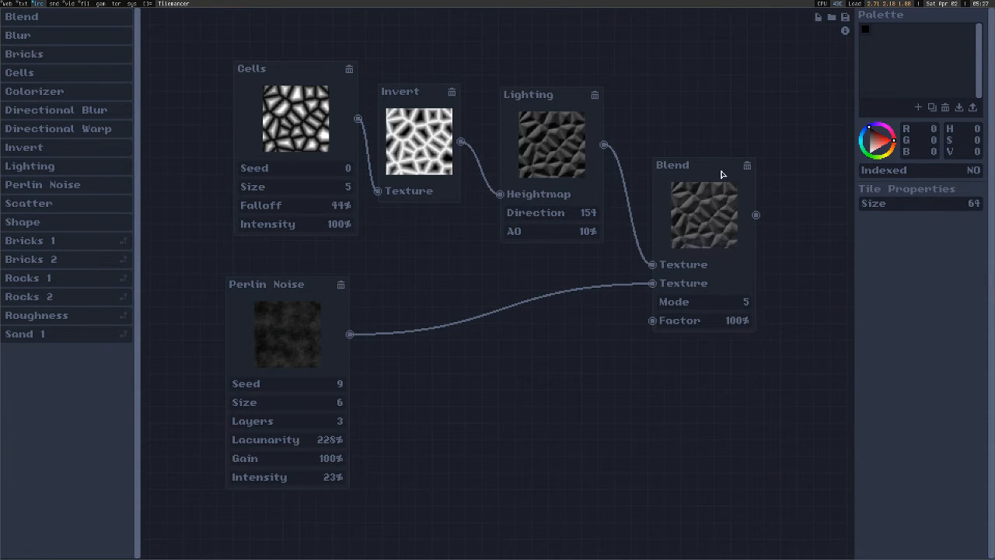
drag(724, 174, 744, 219)
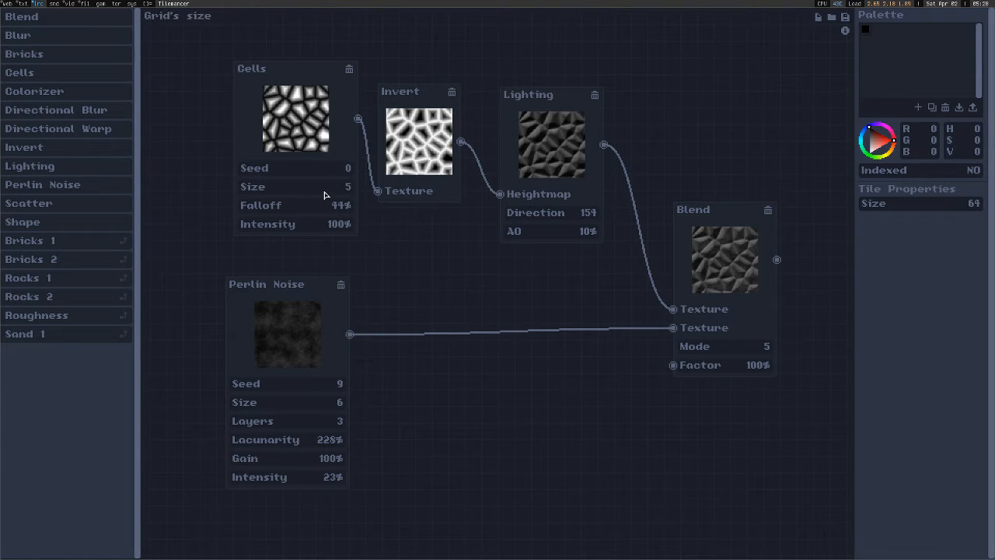
drag(326, 190, 328, 193)
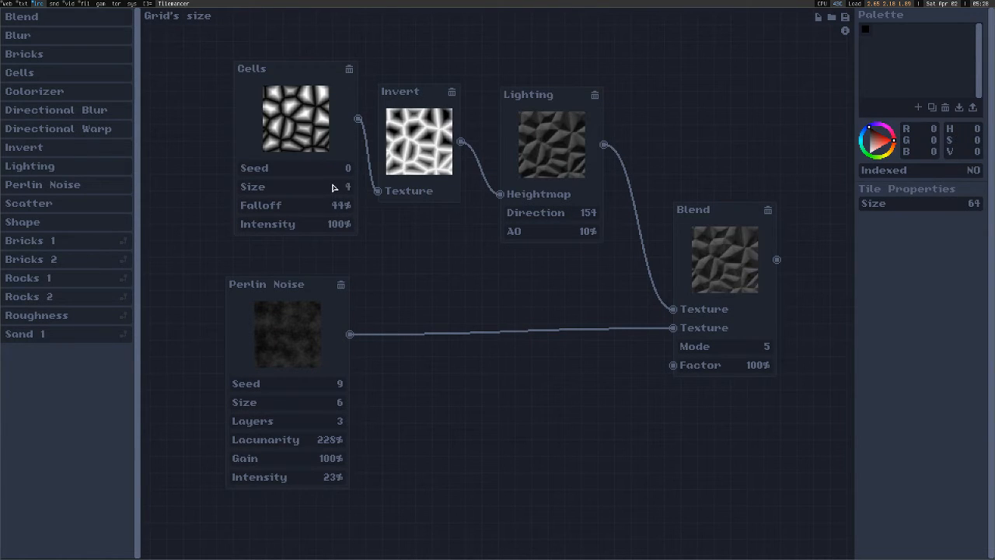
click(334, 190)
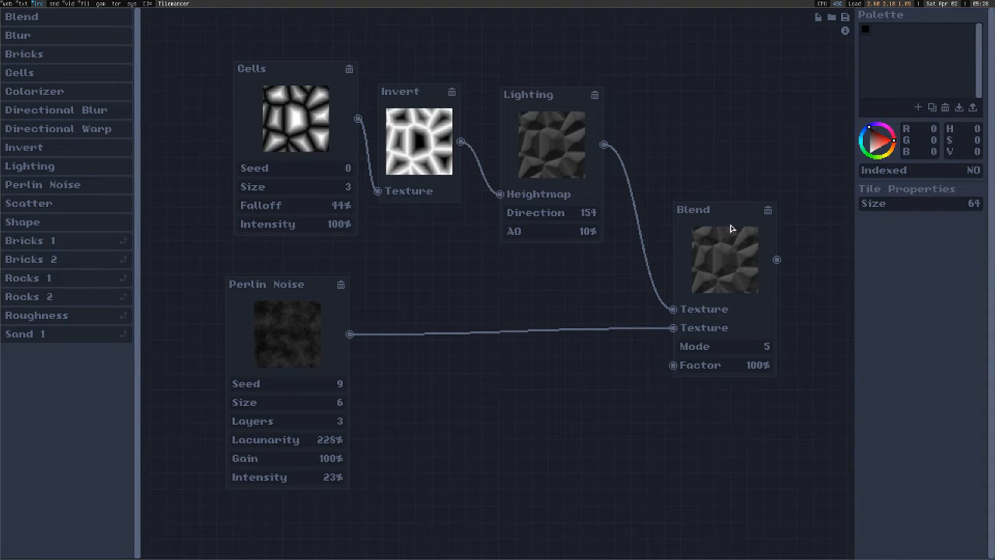
drag(723, 210, 734, 189)
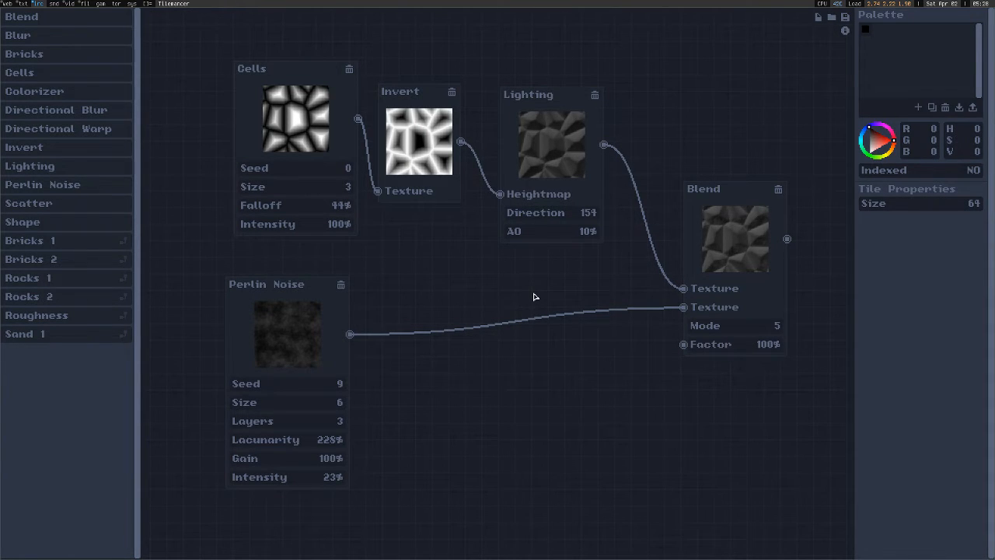
drag(738, 203, 741, 186)
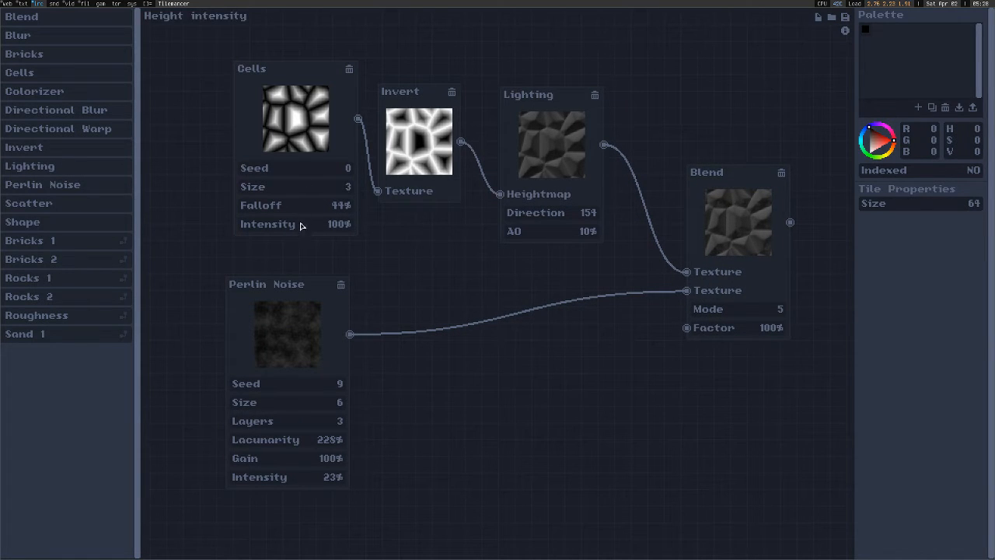
Step: Set the Cells falloff to 46% and move the Blend node below the level of the Lighting node
drag(315, 206, 320, 372)
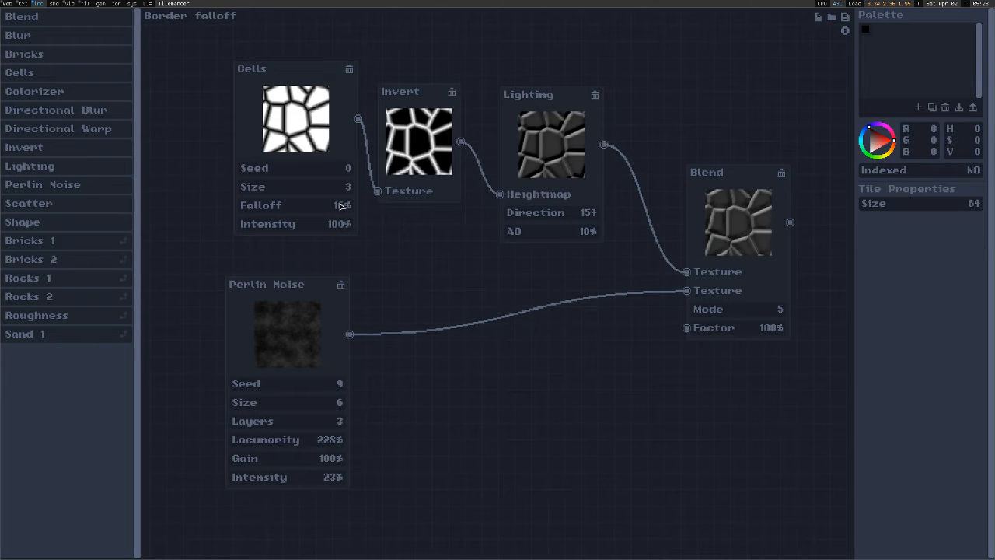
drag(340, 206, 341, 187)
drag(333, 220, 340, 138)
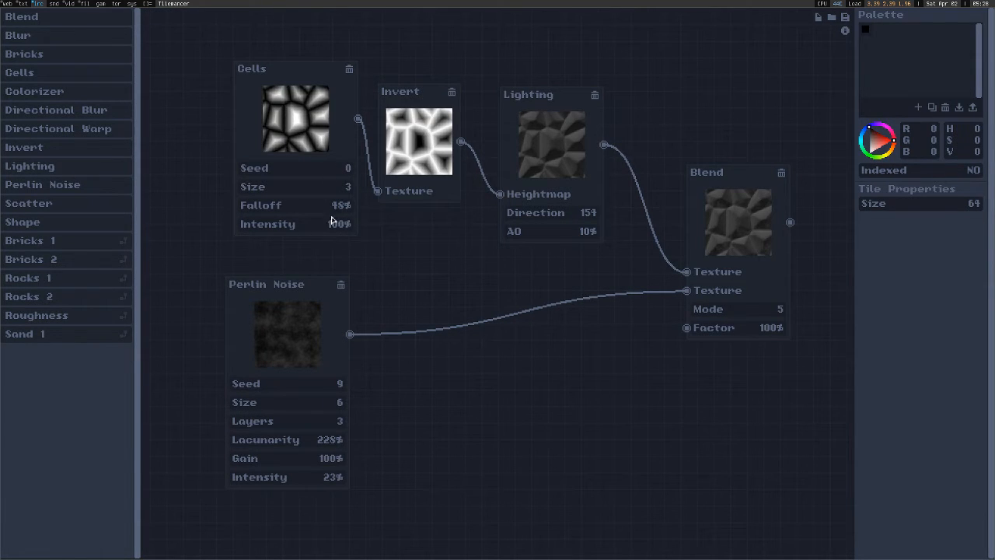
drag(331, 222, 335, 224)
drag(742, 180, 726, 273)
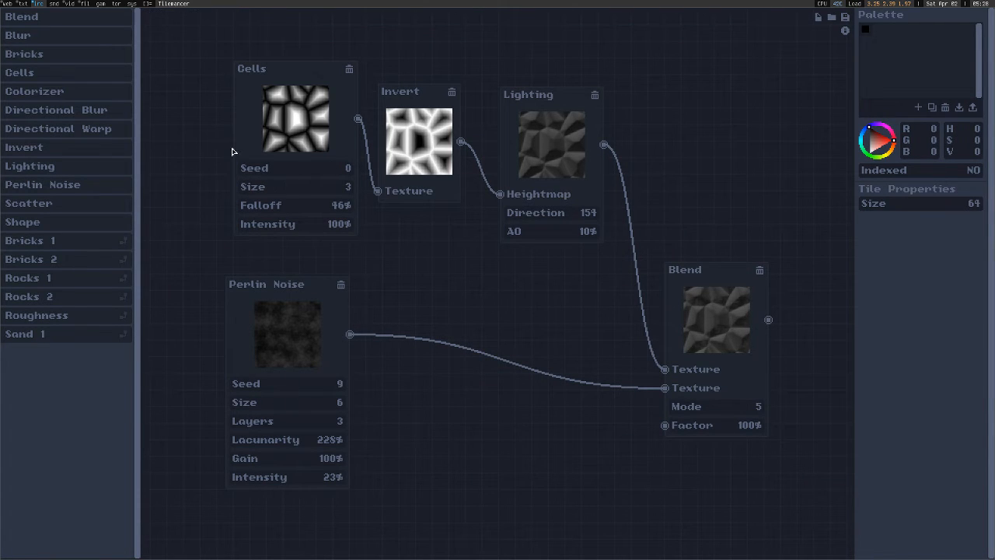
Step: Browse the project save location up to the root folder and close the file browser without saving
click(846, 19)
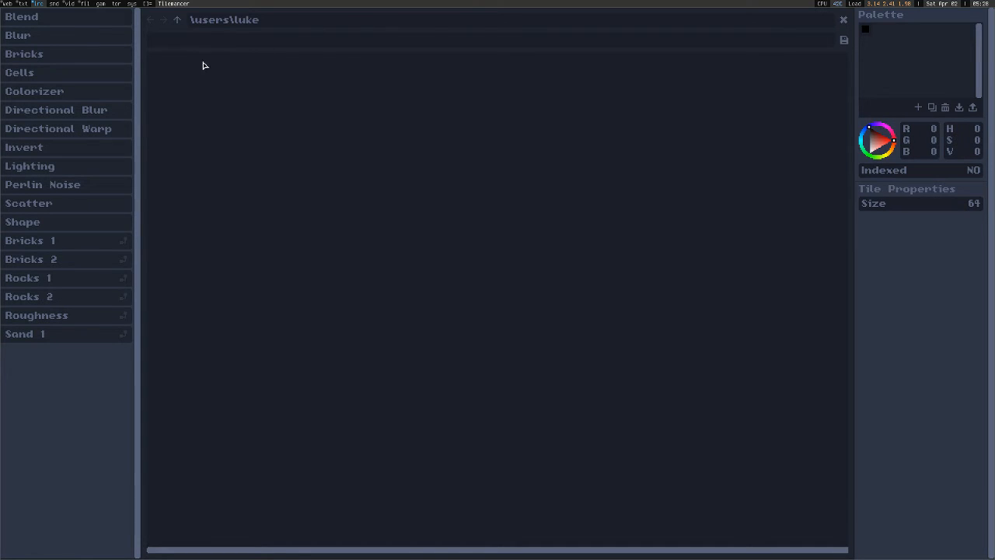
click(177, 21)
click(177, 21)
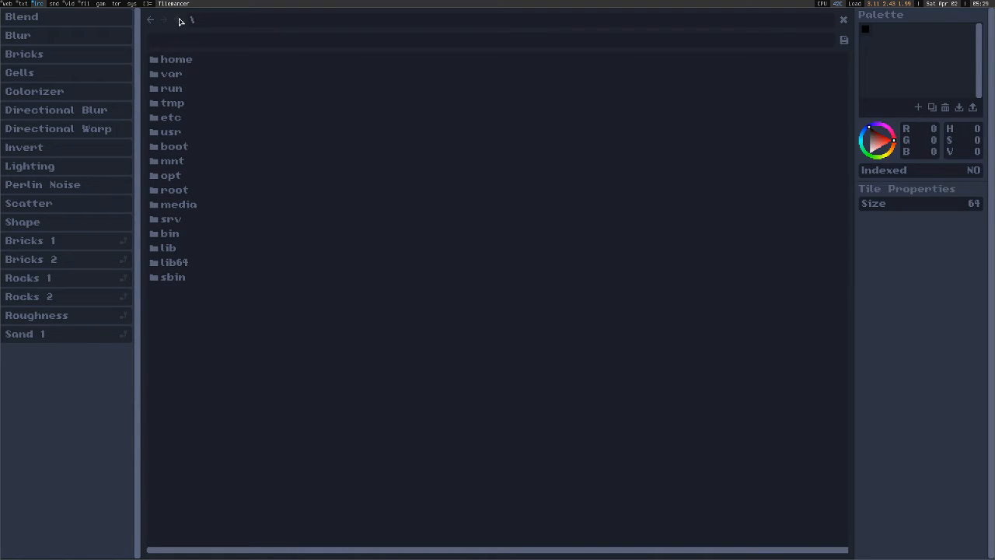
click(173, 61)
click(846, 19)
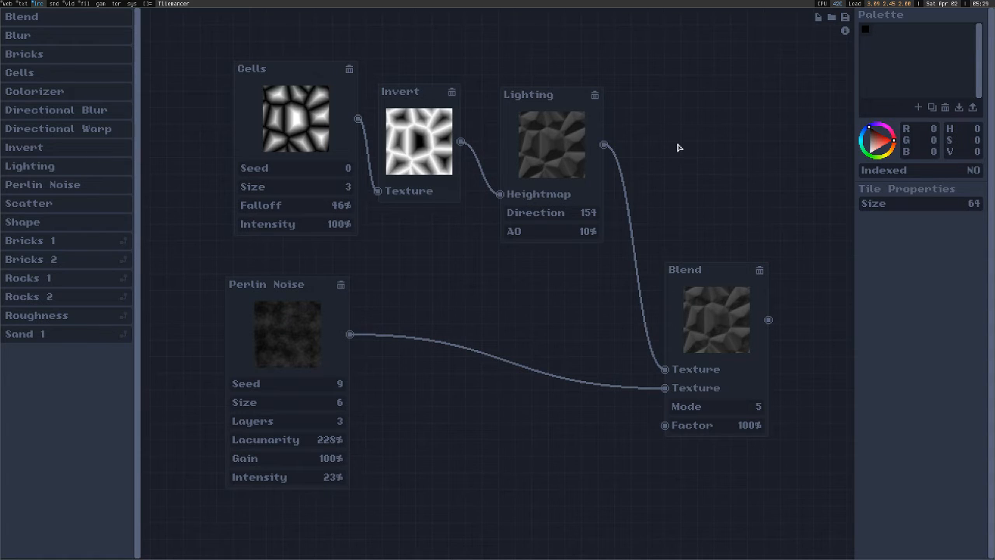
Step: View the texture export browser for the Blend node, close it without exporting, and reposition the Blend node level with Perlin Noise
drag(701, 275, 725, 188)
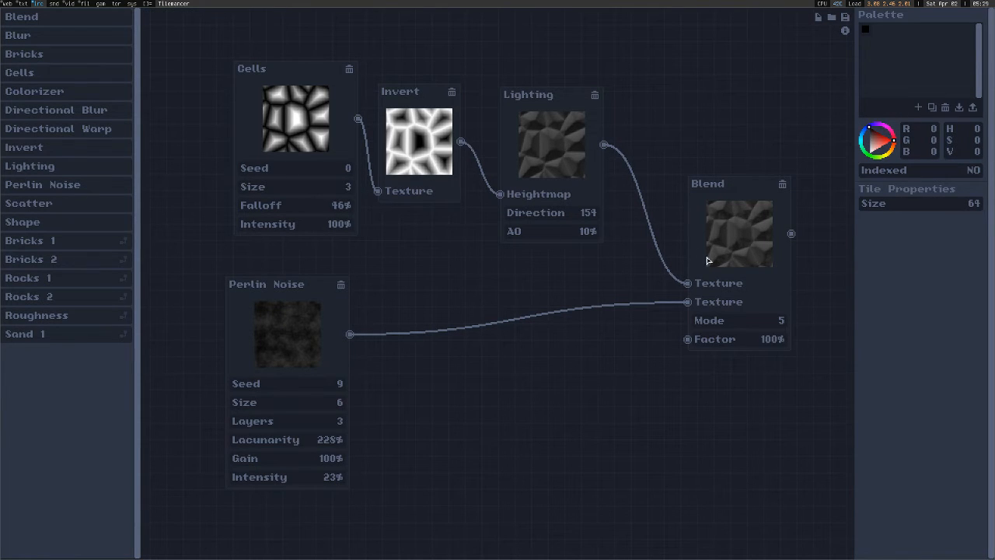
right_click(750, 239)
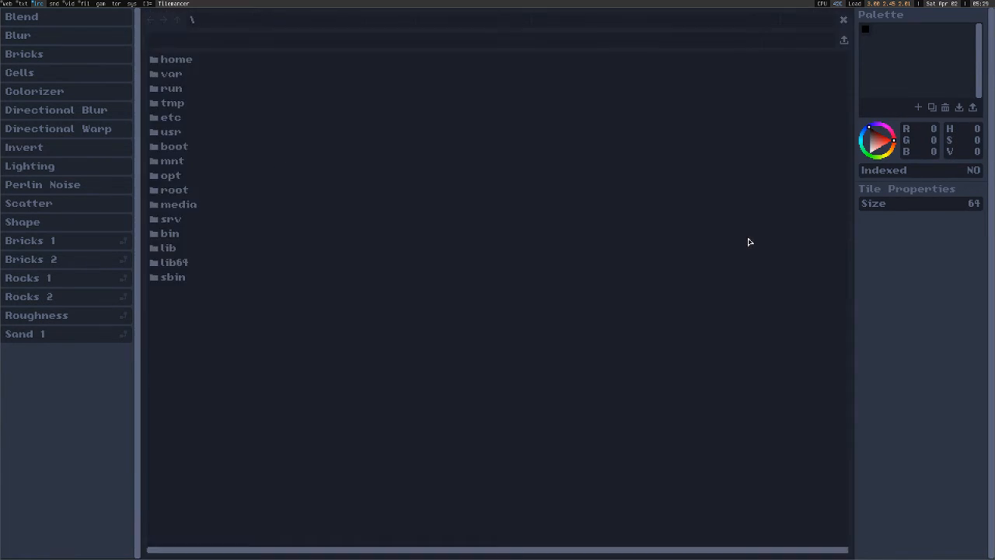
click(846, 21)
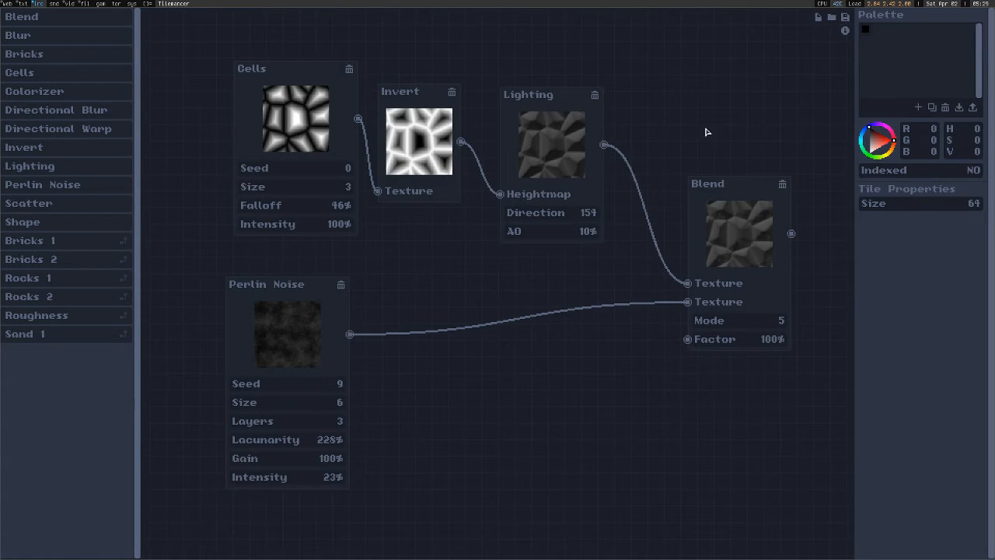
drag(733, 190, 725, 289)
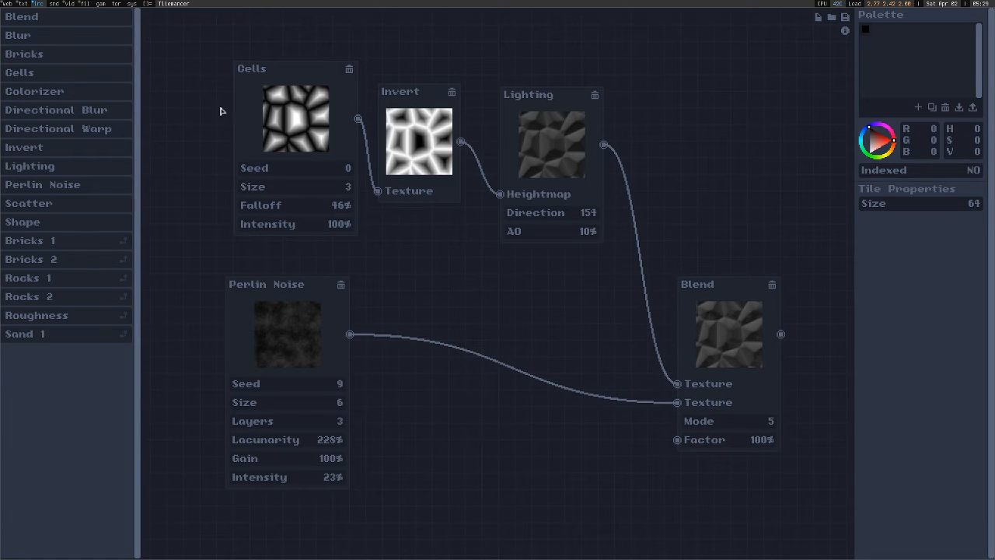
Step: Switch to the file manager and examine the DLL files bundled in the Tilemancer-0.1.0 folder
click(84, 4)
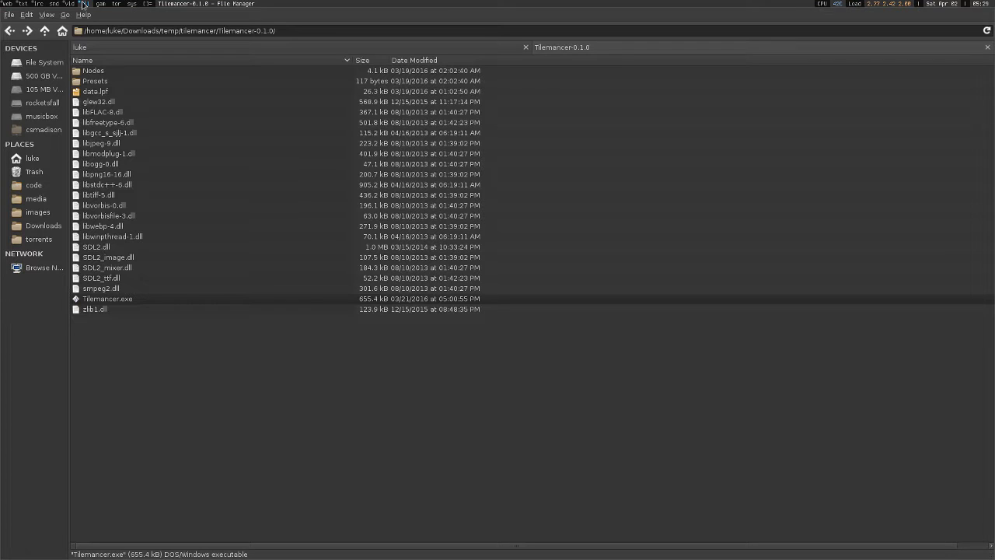
click(127, 248)
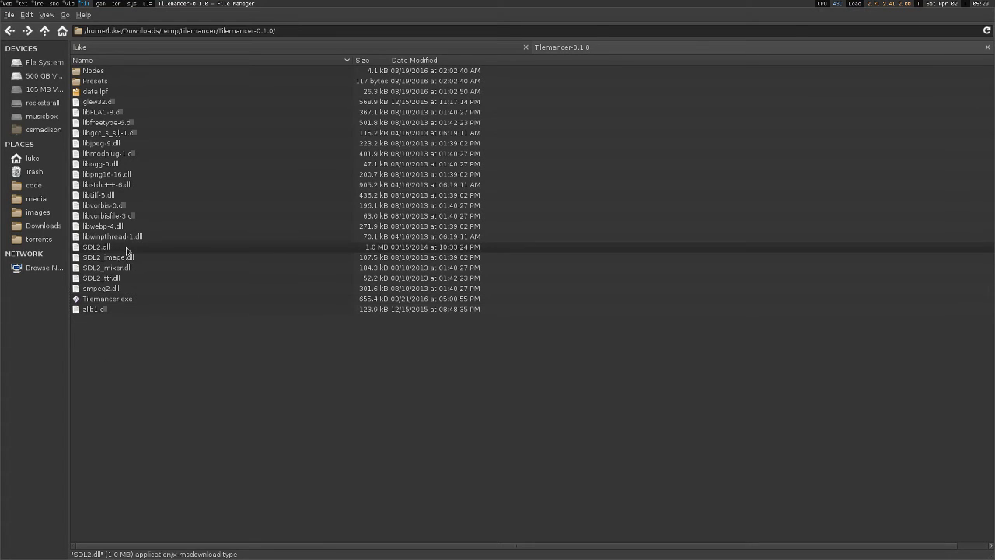
click(141, 125)
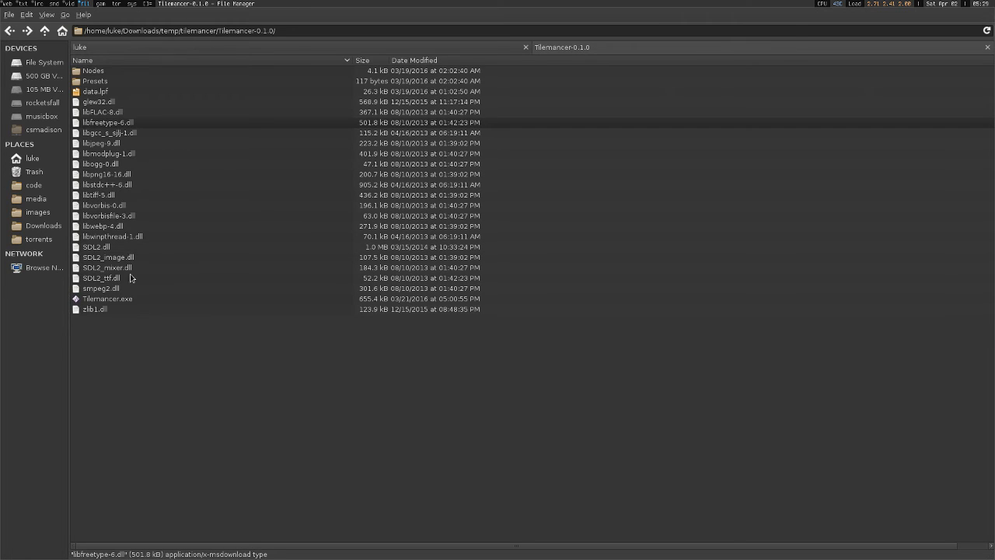
click(132, 175)
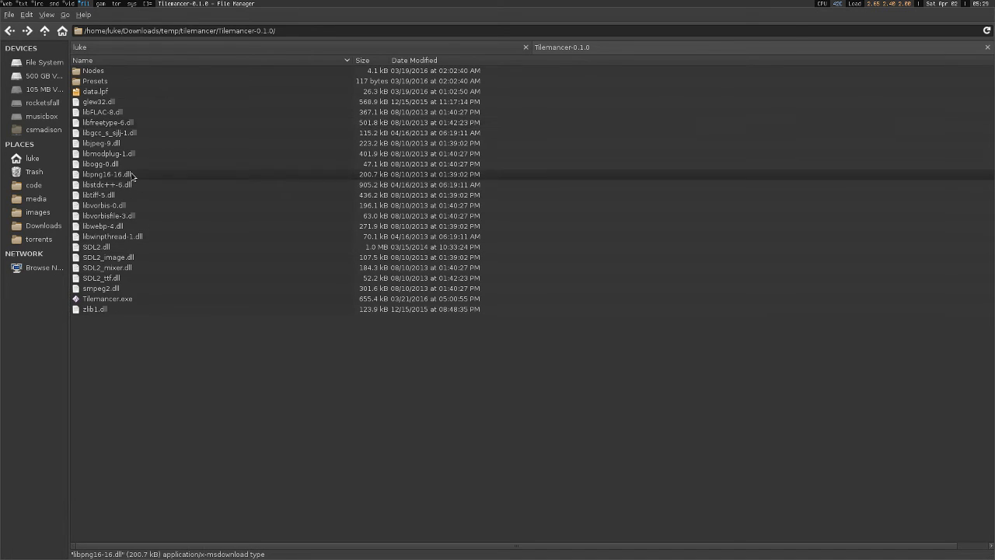
click(114, 146)
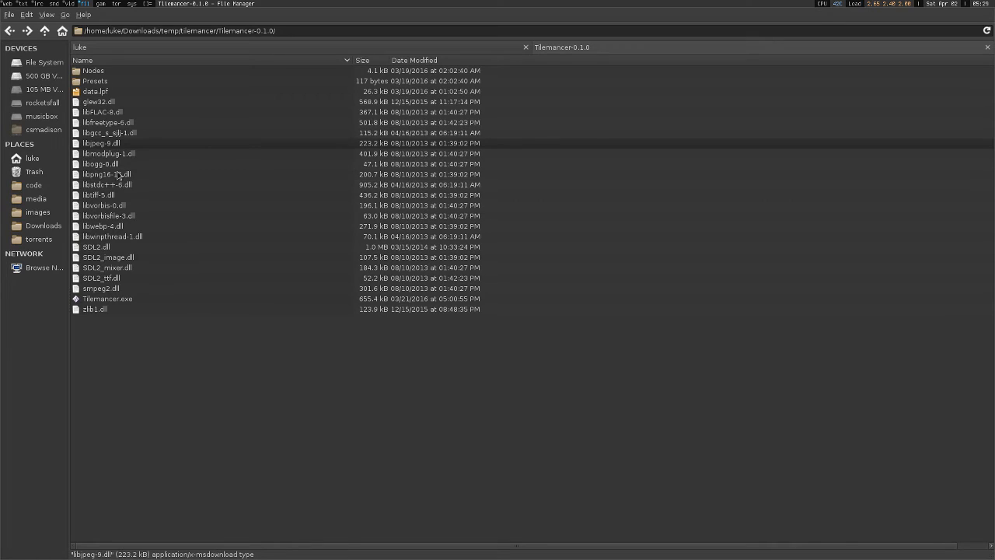
Step: Switch from the file manager back to Tilemancer and set the Perlin Noise intensity to 63%
click(114, 176)
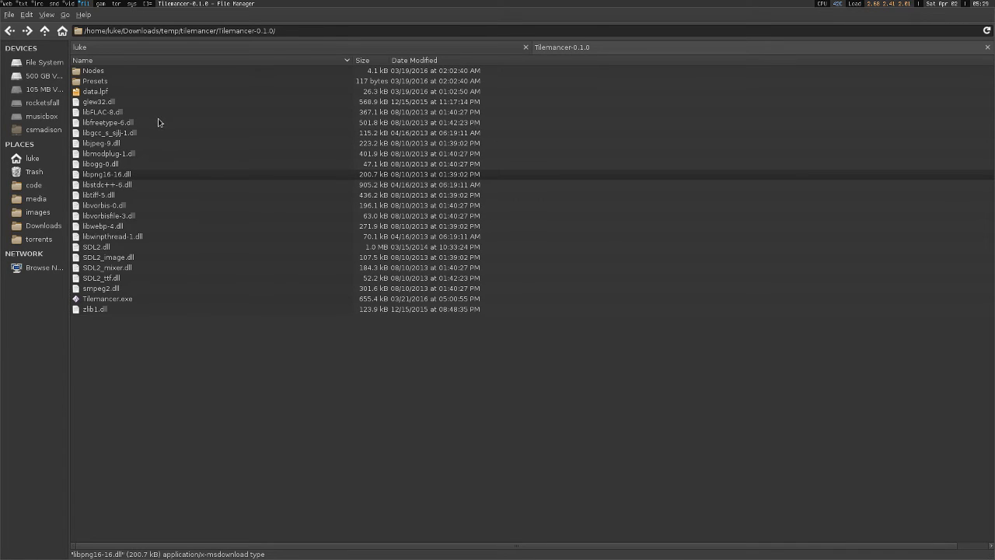
click(44, 4)
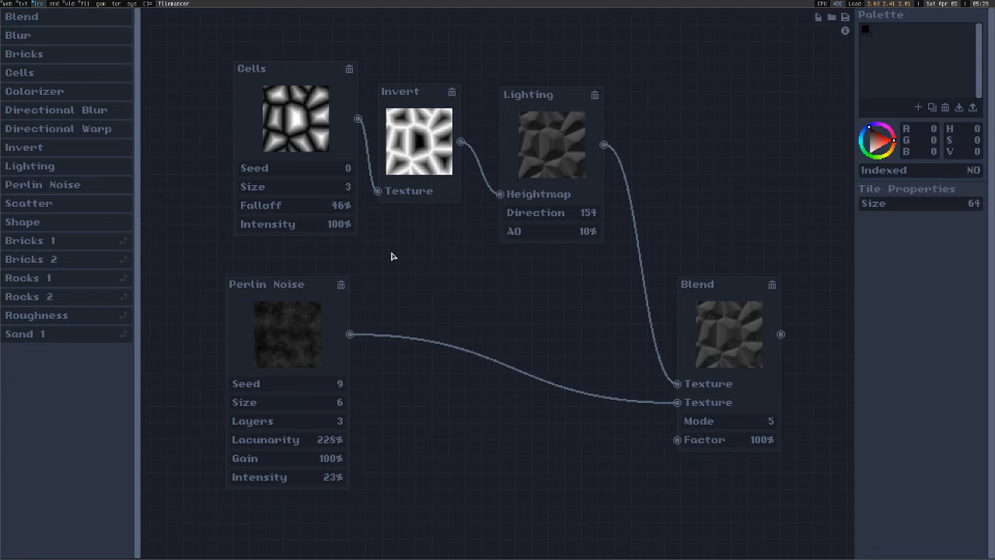
drag(307, 477, 349, 410)
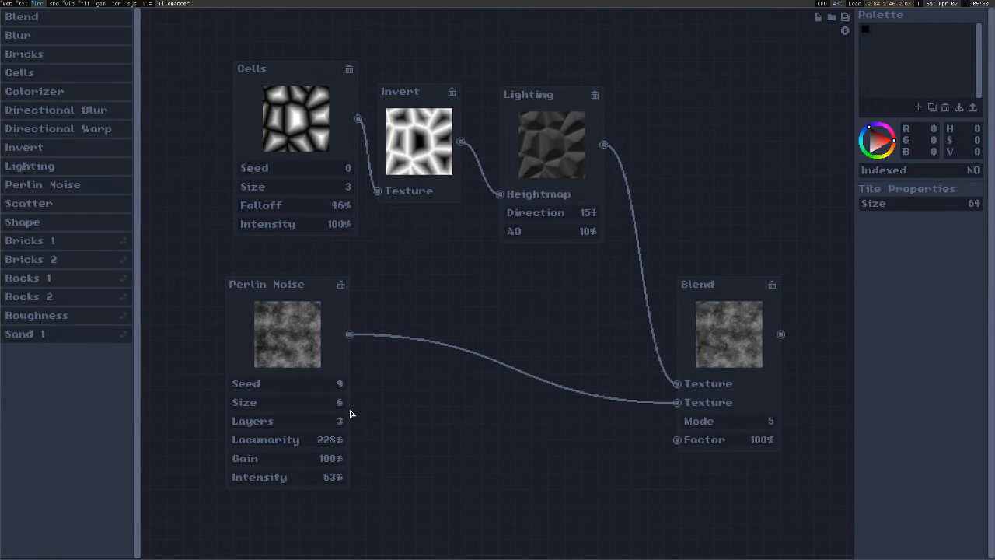
Step: Disconnect and reconnect Perlin Noise to Blend's second texture input, try Blend mode 0, and set the mode to 4
drag(677, 404, 498, 413)
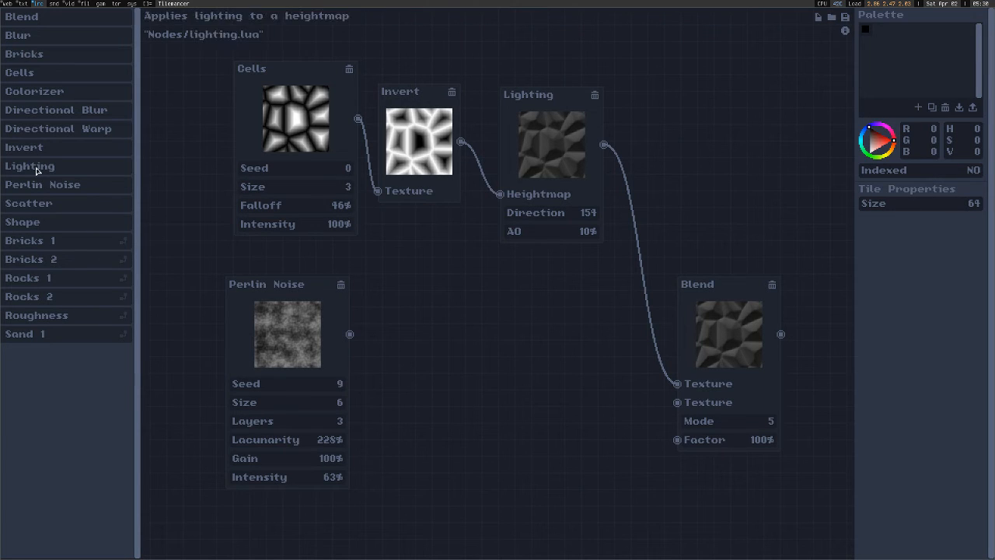
drag(350, 334, 678, 403)
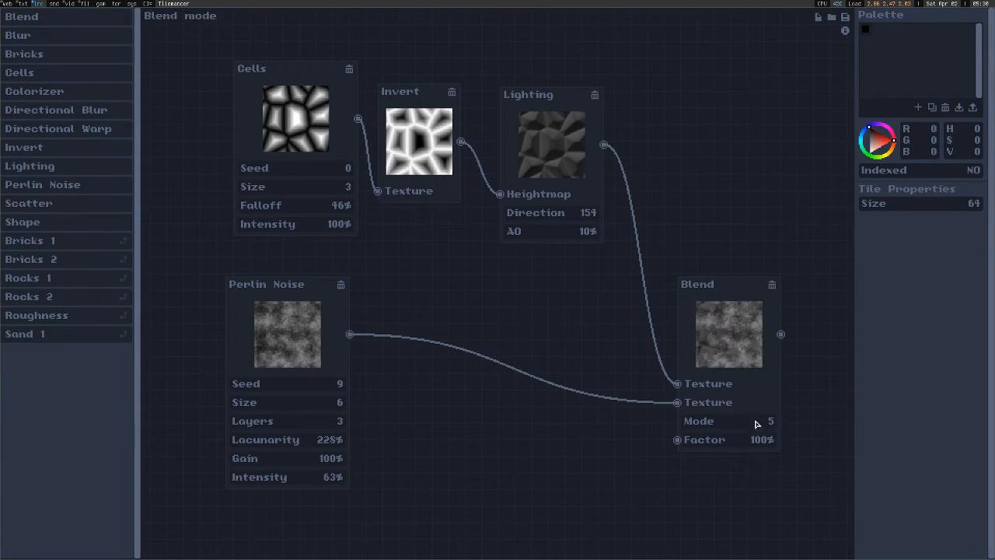
drag(758, 425, 766, 461)
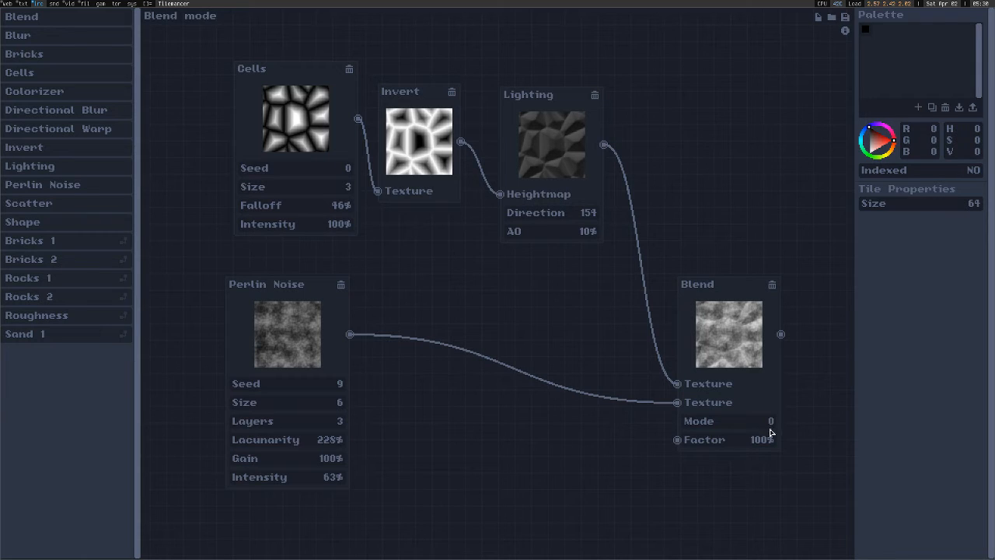
drag(767, 422, 771, 411)
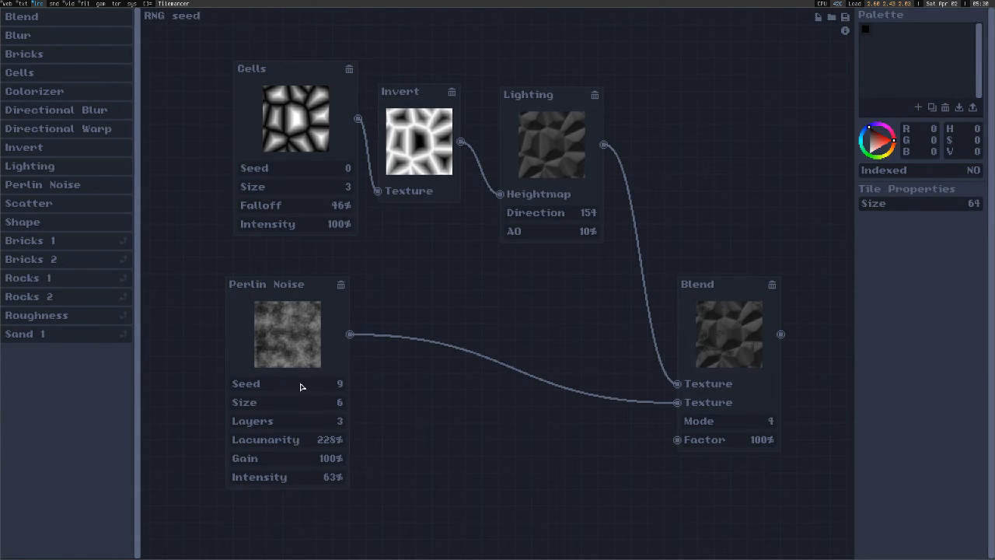
Step: Set the Perlin Noise seed to 12 and shift the node slightly toward the Blend node
drag(301, 385, 307, 376)
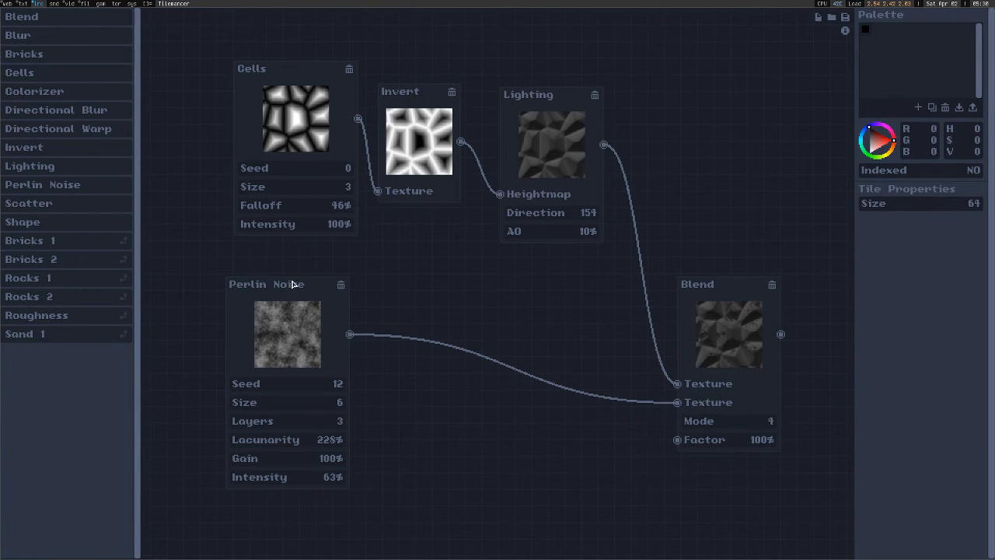
drag(293, 284, 342, 293)
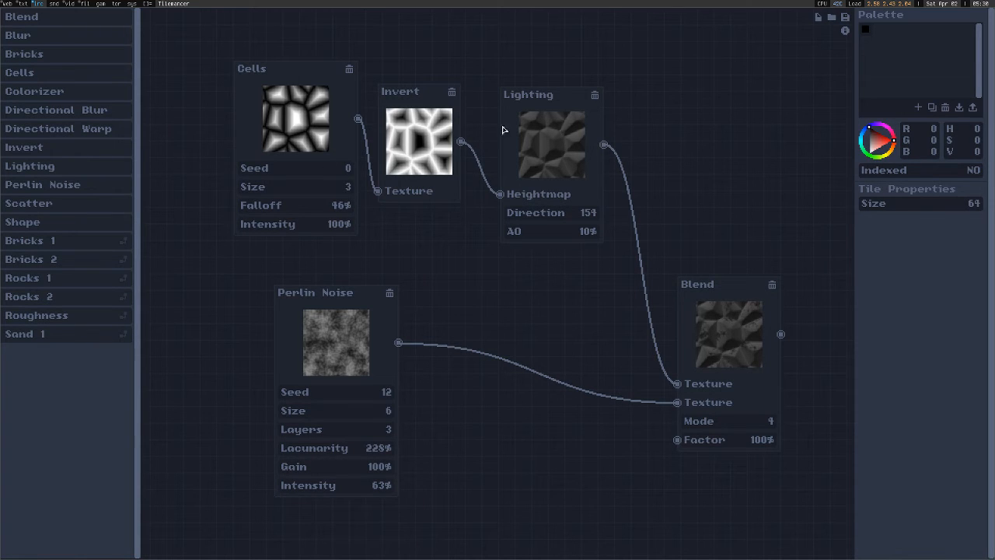
Step: Delete the Cells node and add a Bricks node in its place beside the Invert node
click(349, 70)
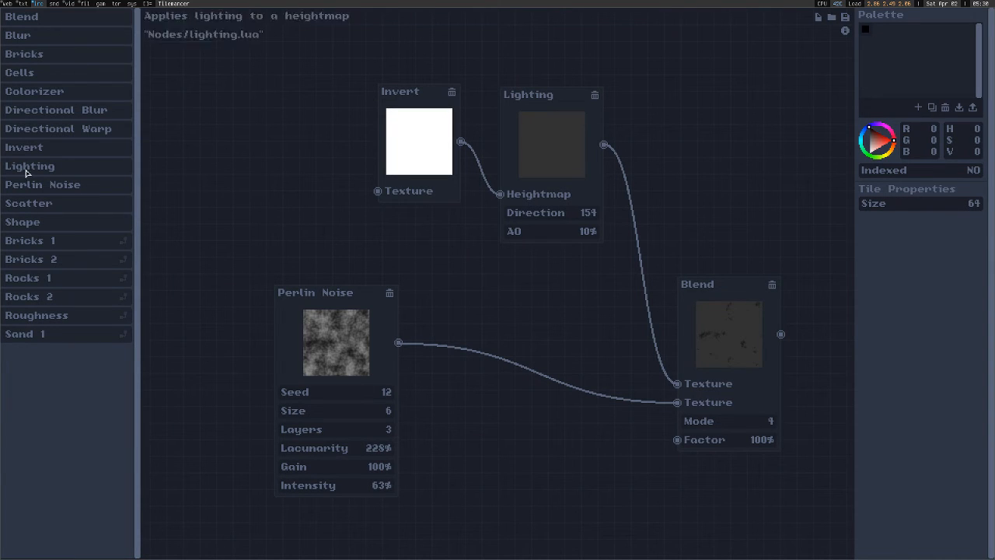
click(35, 54)
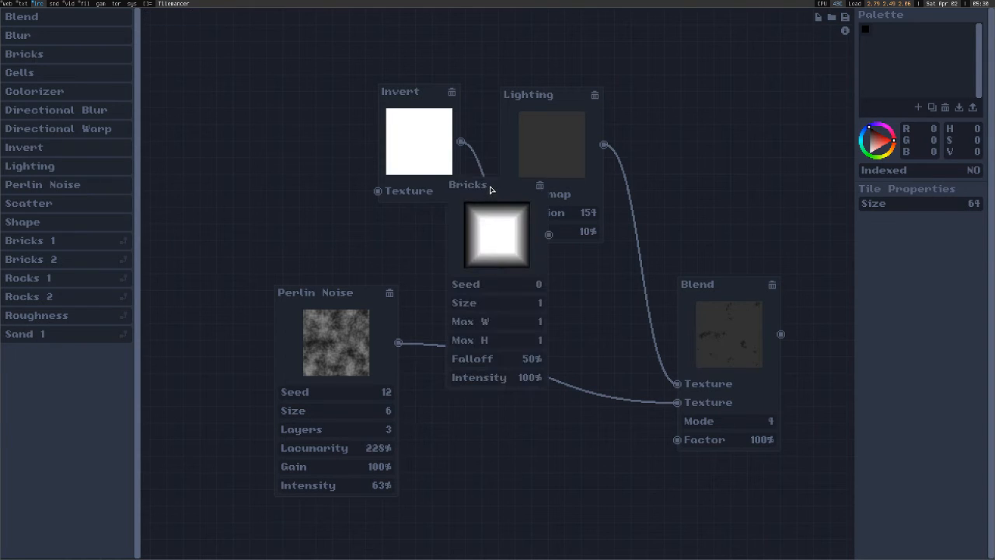
drag(490, 189, 239, 76)
Step: Set the Bricks node's size to 2, seed to 5 and Max W to 1
drag(262, 194, 272, 200)
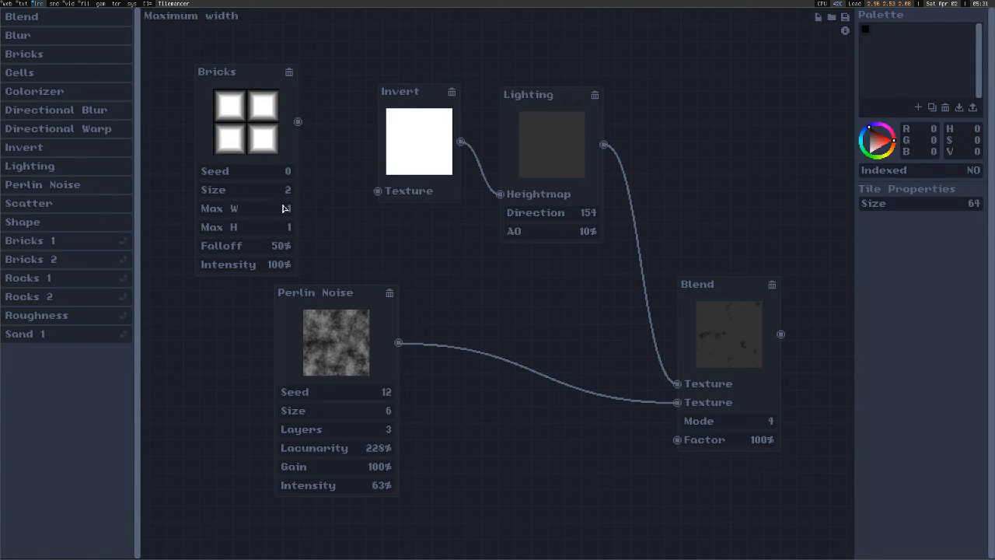
drag(283, 209, 275, 159)
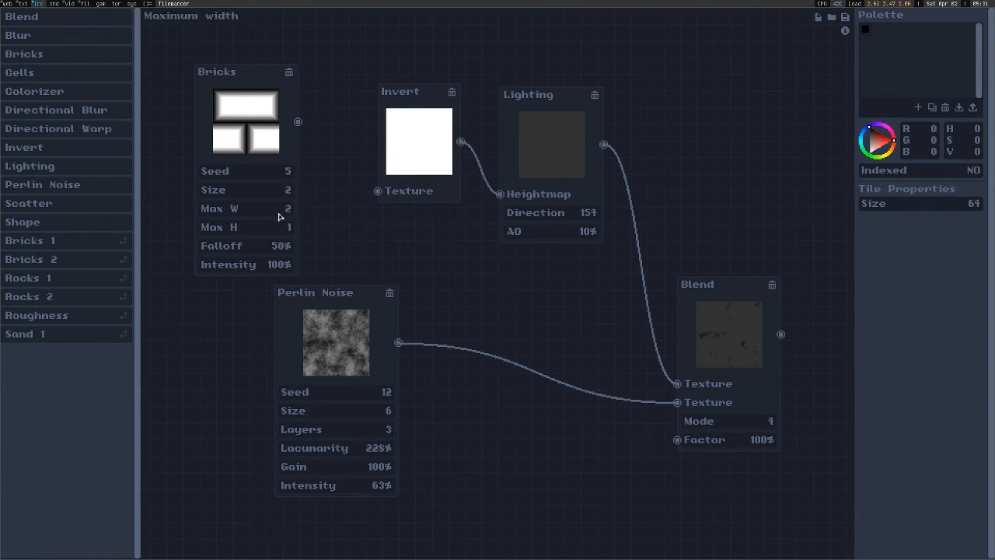
drag(279, 210, 280, 222)
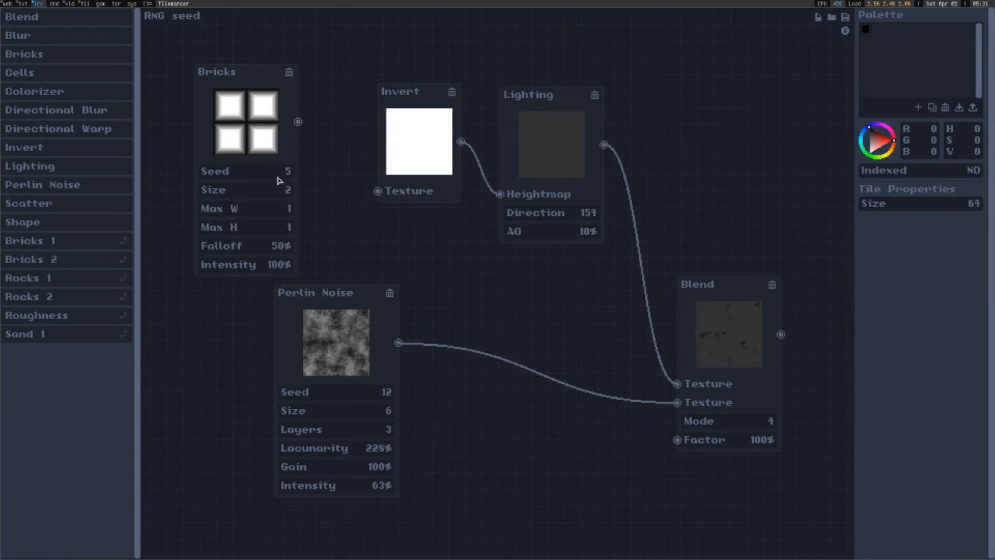
Step: Connect the Bricks output to the Invert texture input and reposition the Bricks, Invert and Blend nodes
drag(264, 81, 258, 77)
drag(292, 119, 377, 191)
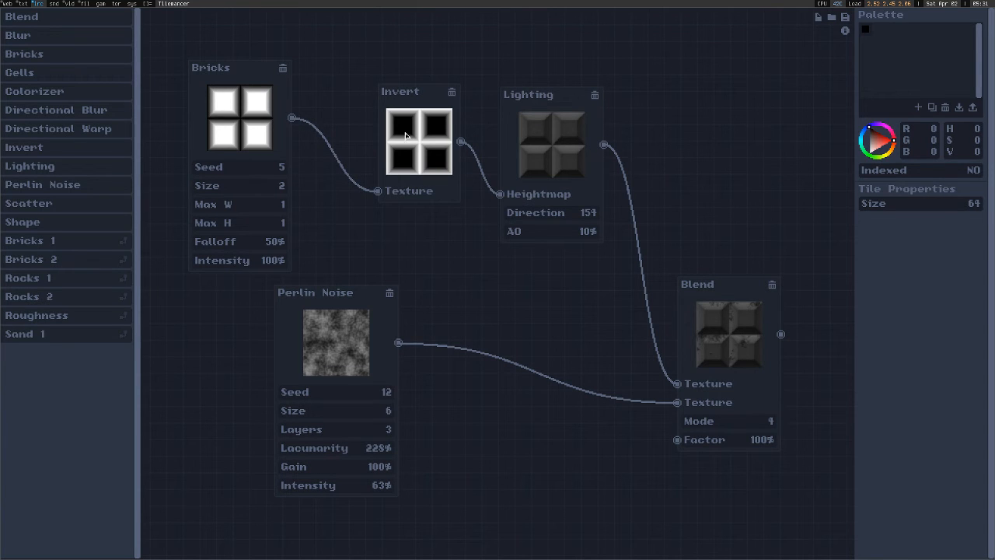
drag(435, 101, 409, 108)
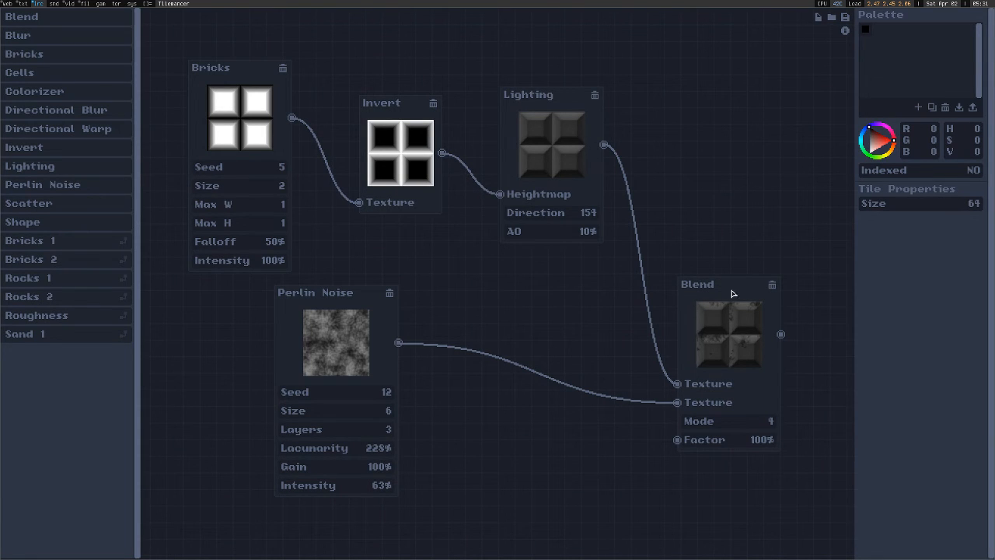
drag(732, 293, 731, 272)
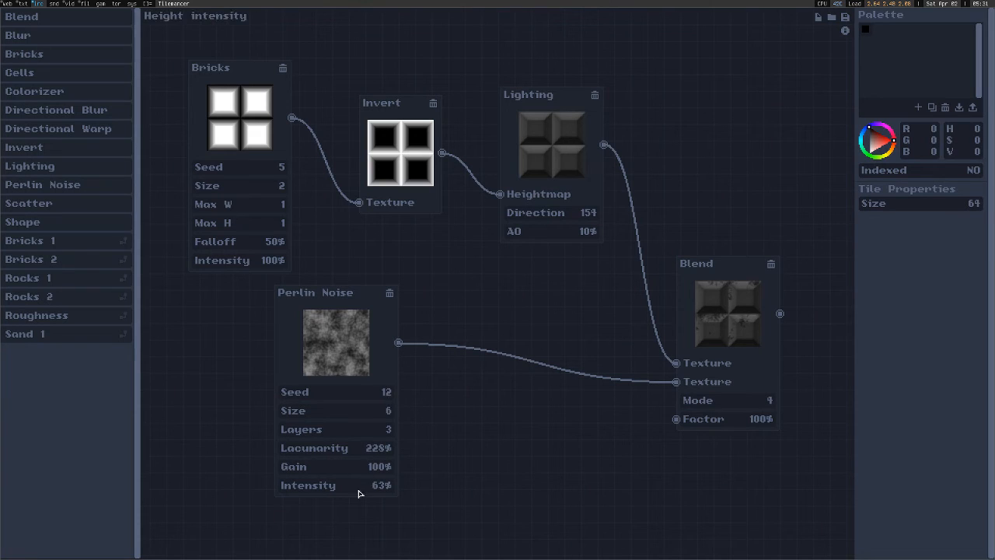
Step: Set the Perlin Noise intensity to 40% and its seed to 21
drag(367, 485, 386, 557)
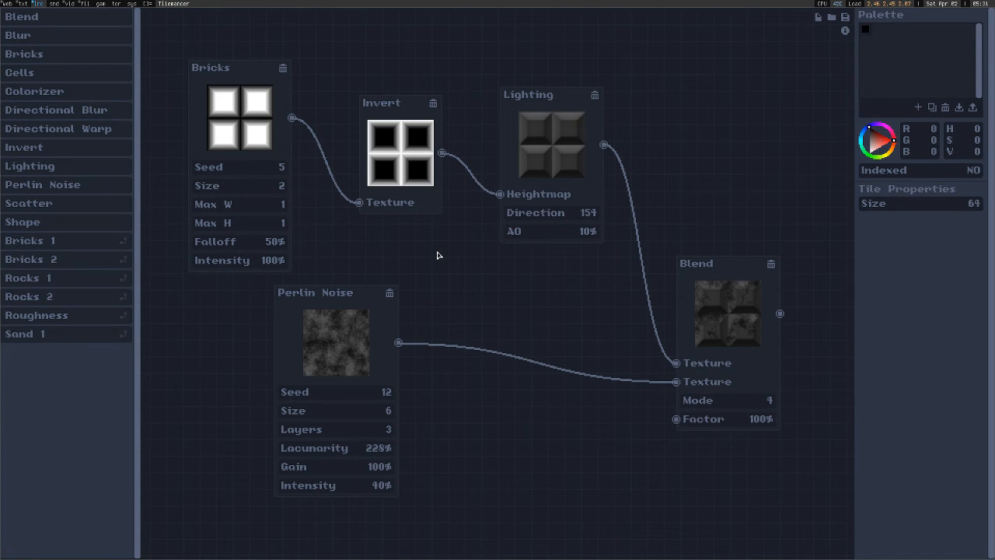
drag(361, 398, 369, 367)
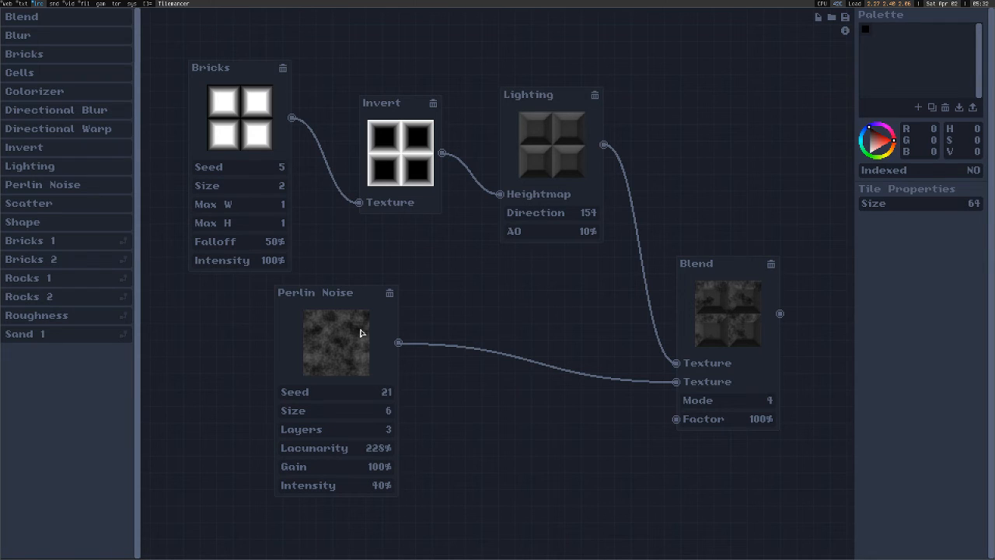
Step: Switch to an empty workspace, run ./robocorps --no-intro in the pop-up terminal, and continue past the game's title screen
click(55, 4)
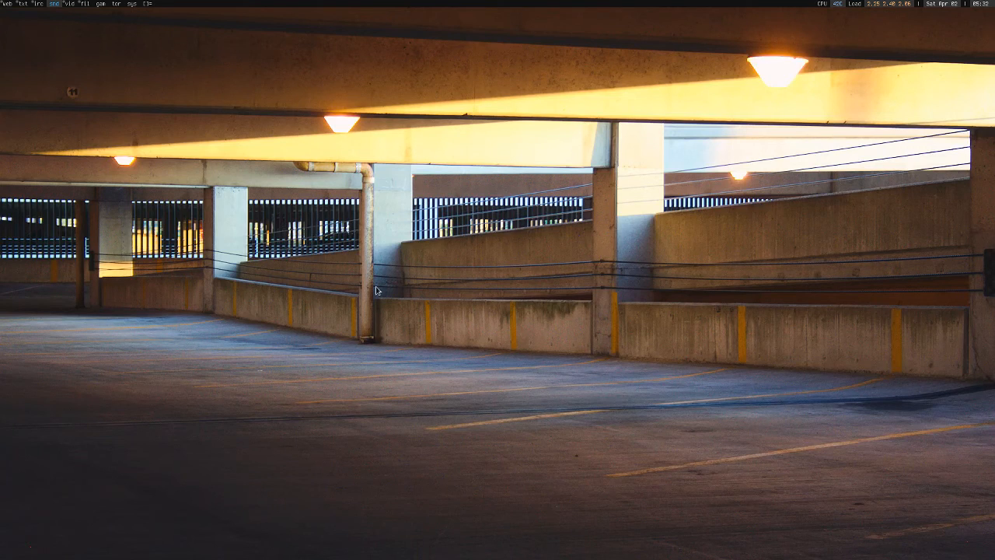
key(super+grave)
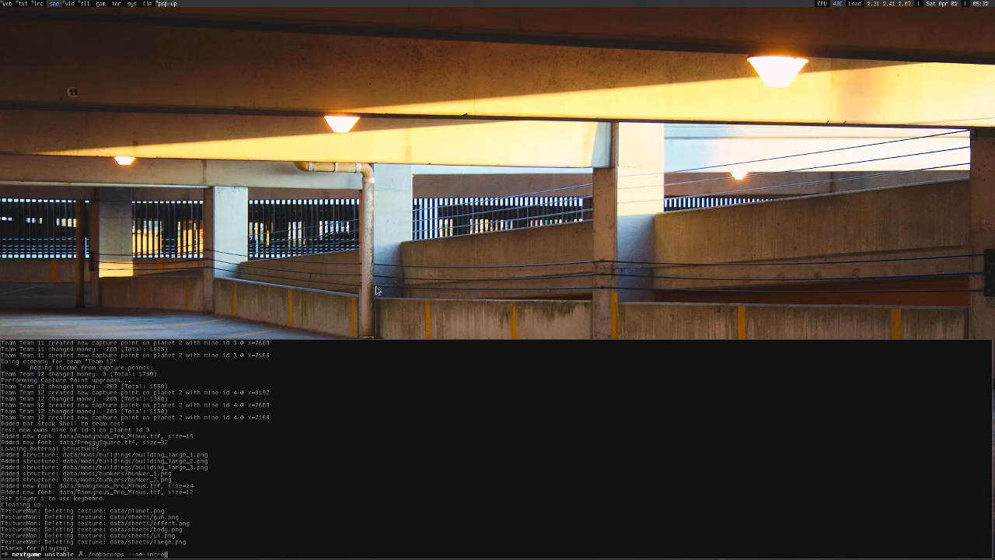
key(Return)
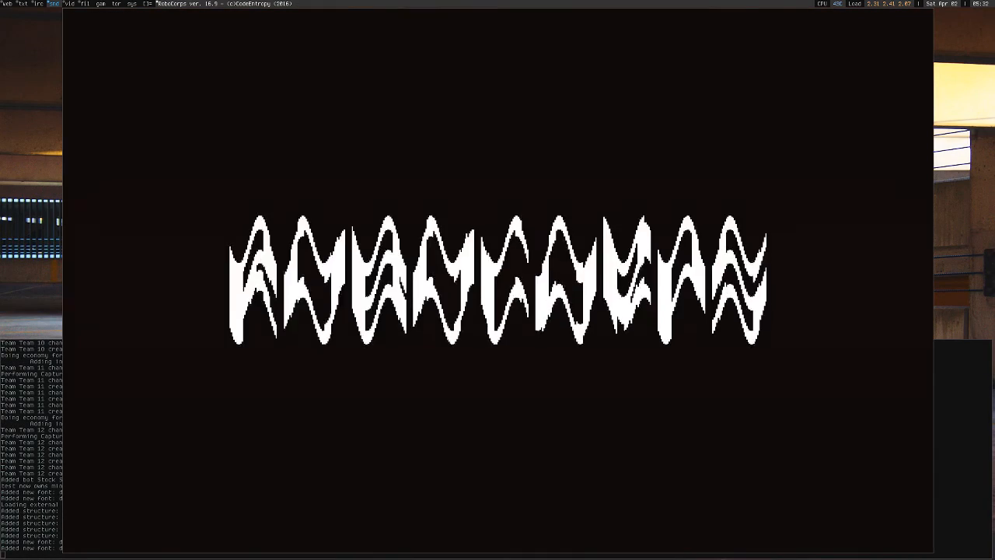
key(Return)
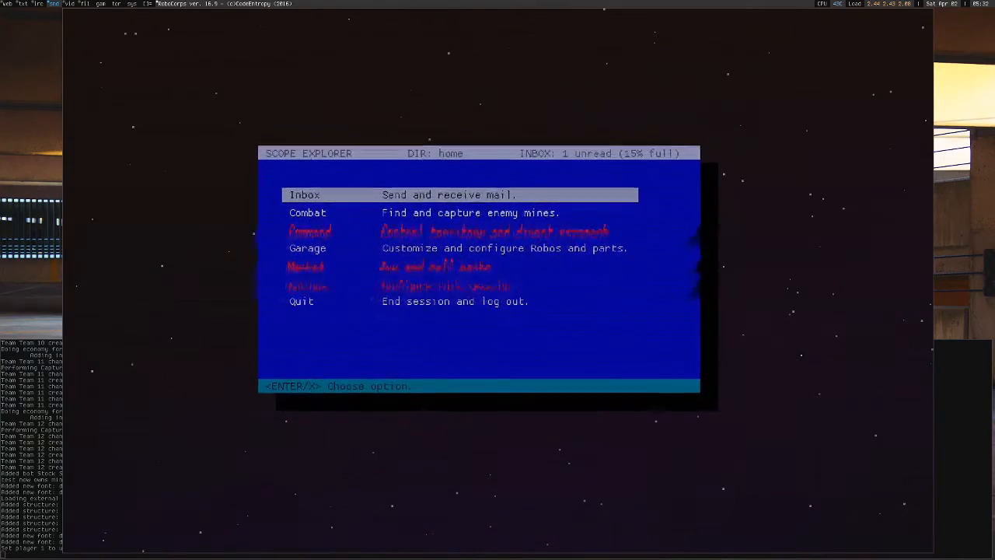
Step: Open Combat in RoboCorps and start planning for Mine 1 on the Sewage Plant planet
key(Down)
key(Return)
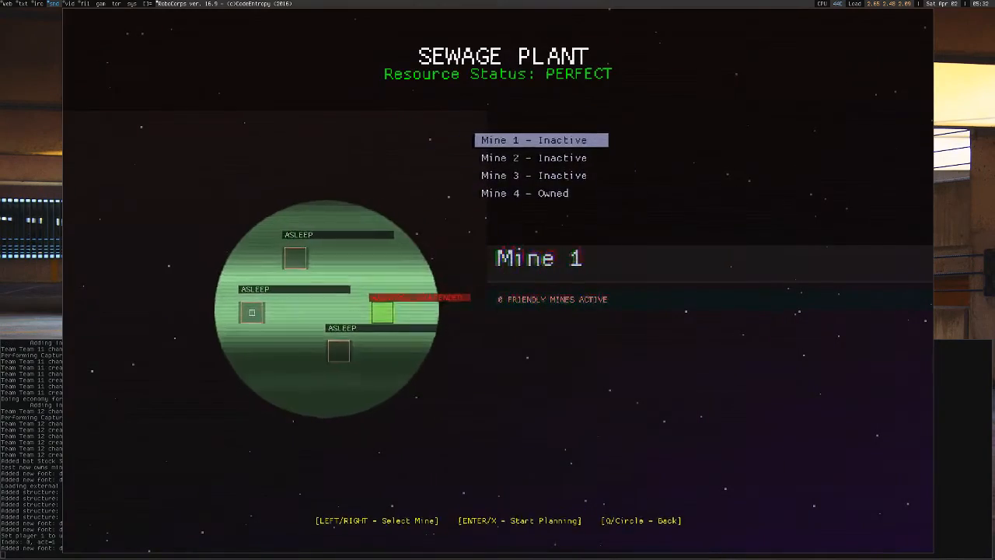
key(Return)
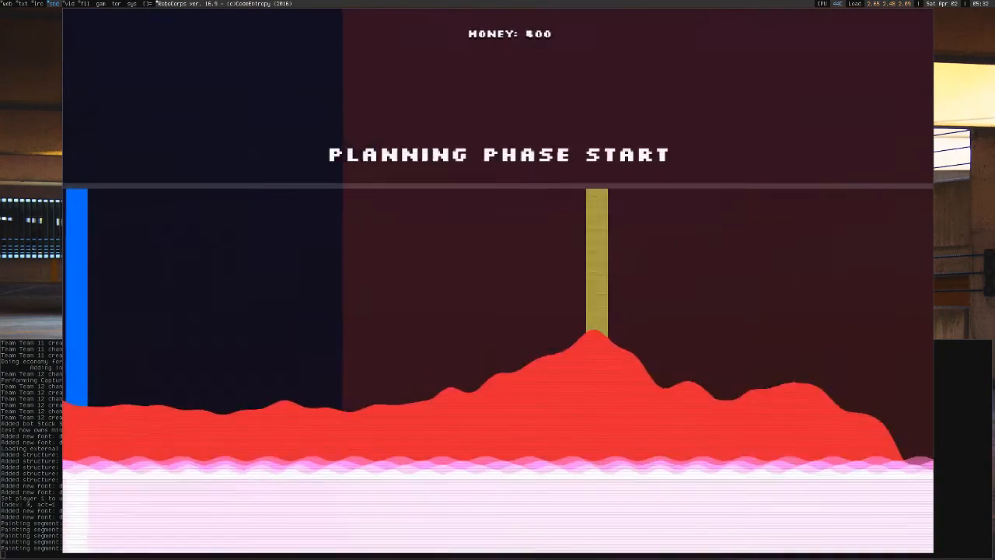
Step: Place a mining location a short distance right of the blue marker on the planning map
key(Down)
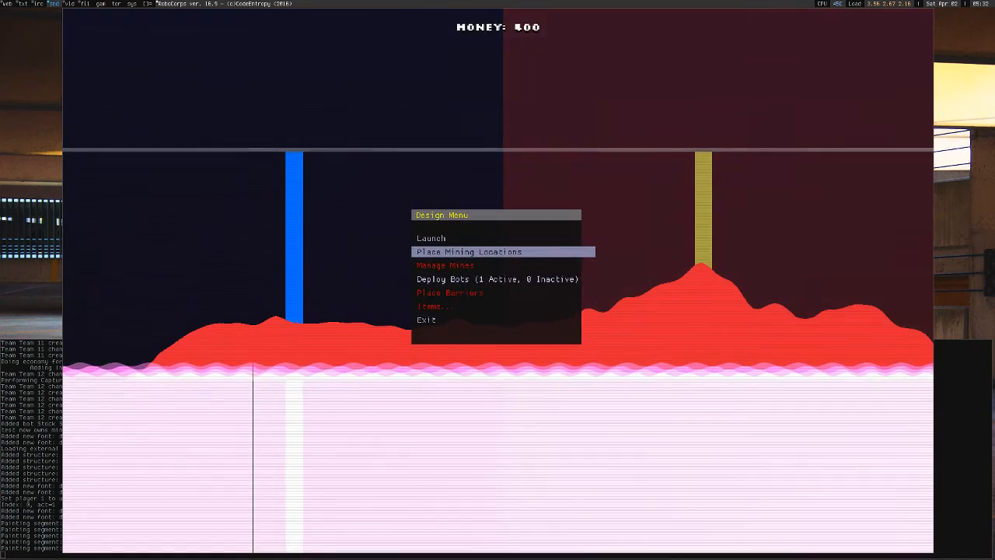
key(Return)
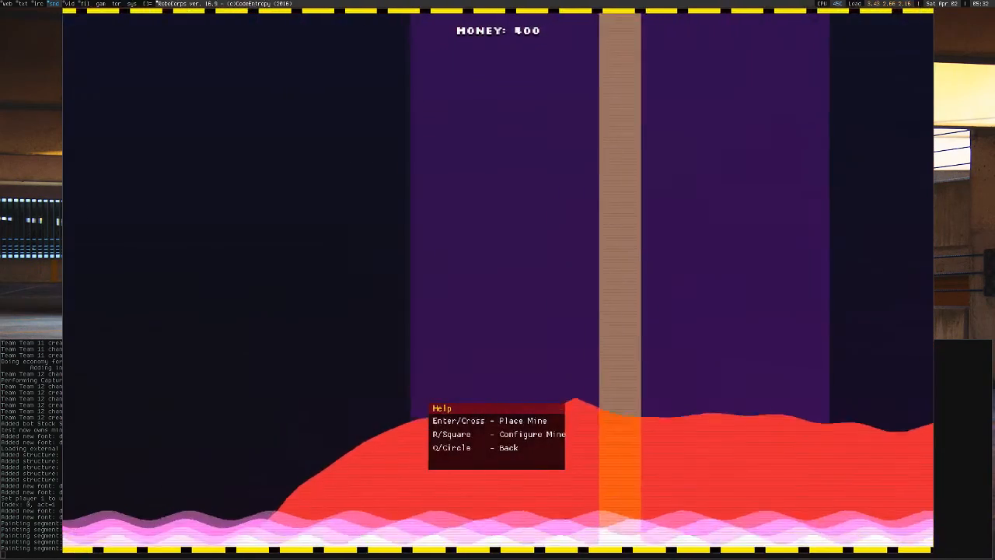
key(Right)
key(Right)
key(Right)
key(Return)
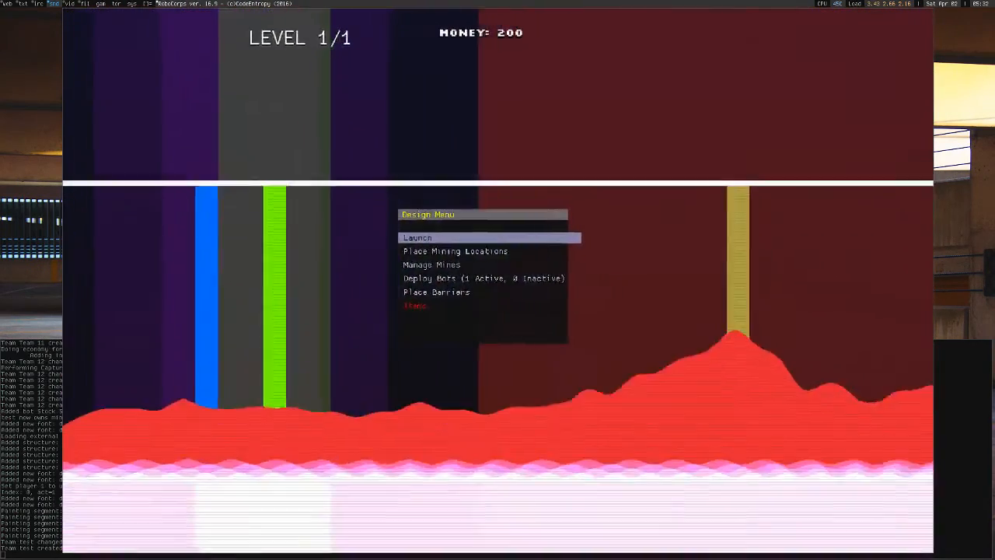
Step: Launch the mission and fly the robot up above the tower base to show the textured terrain
key(Return)
key(Return)
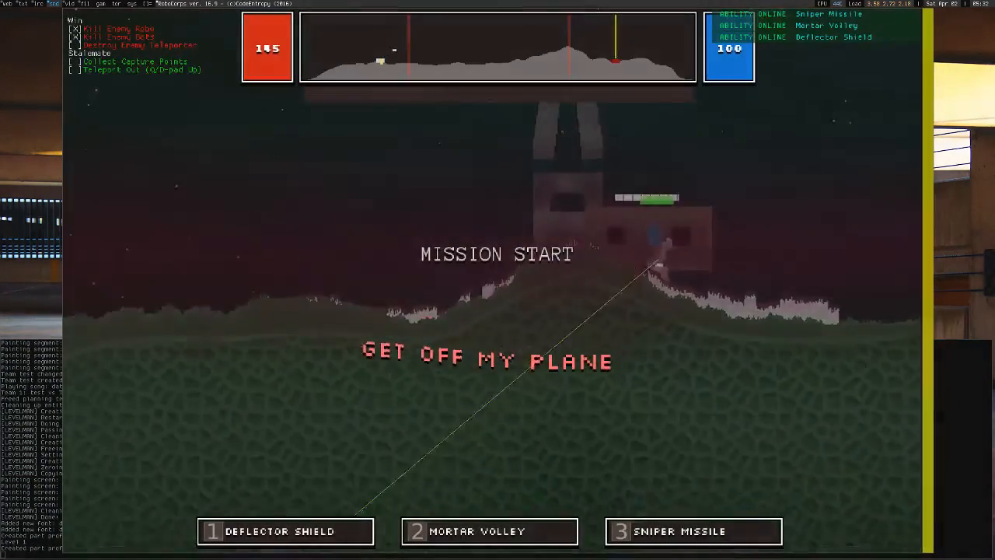
key(d)
key(w)
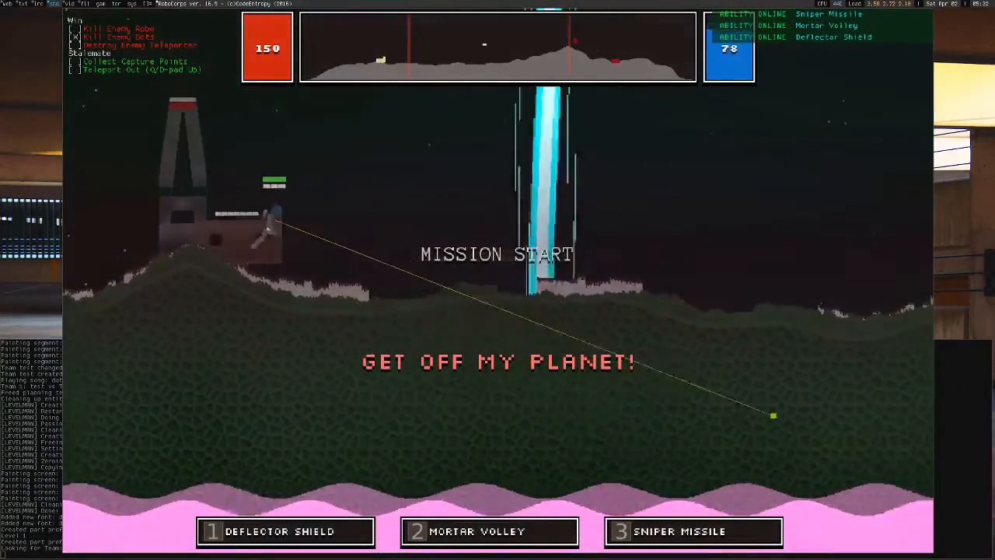
key(w)
key(a)
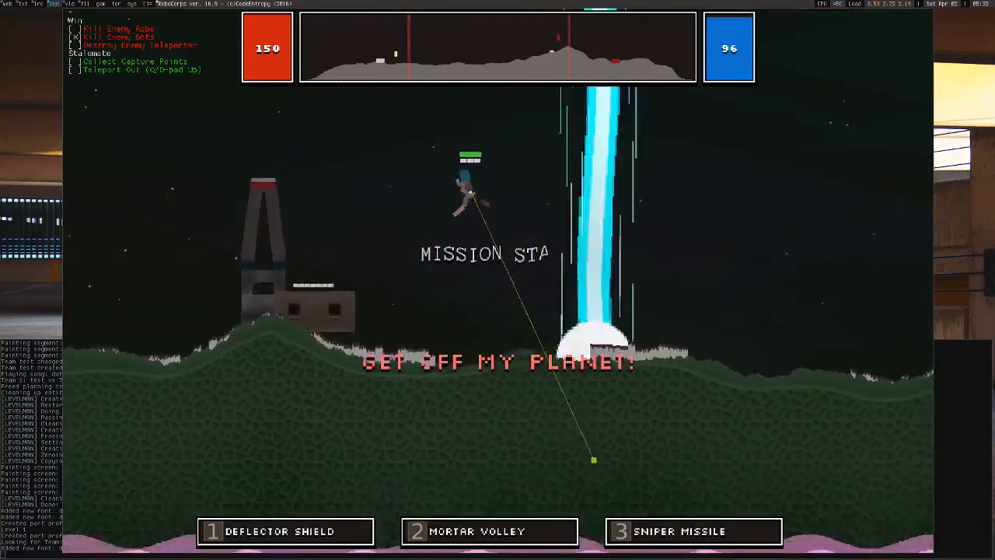
key(w)
click(640, 437)
key(d)
key(w)
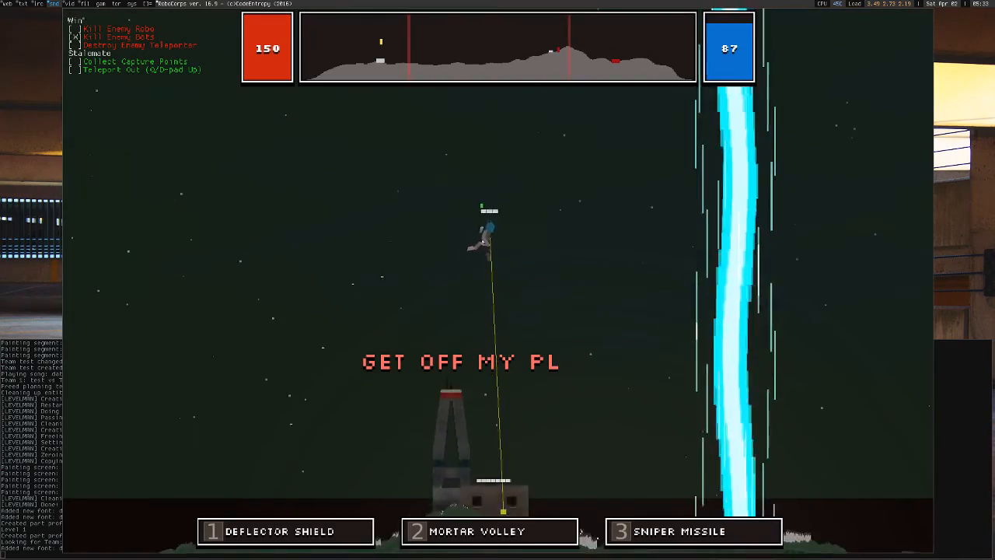
key(d)
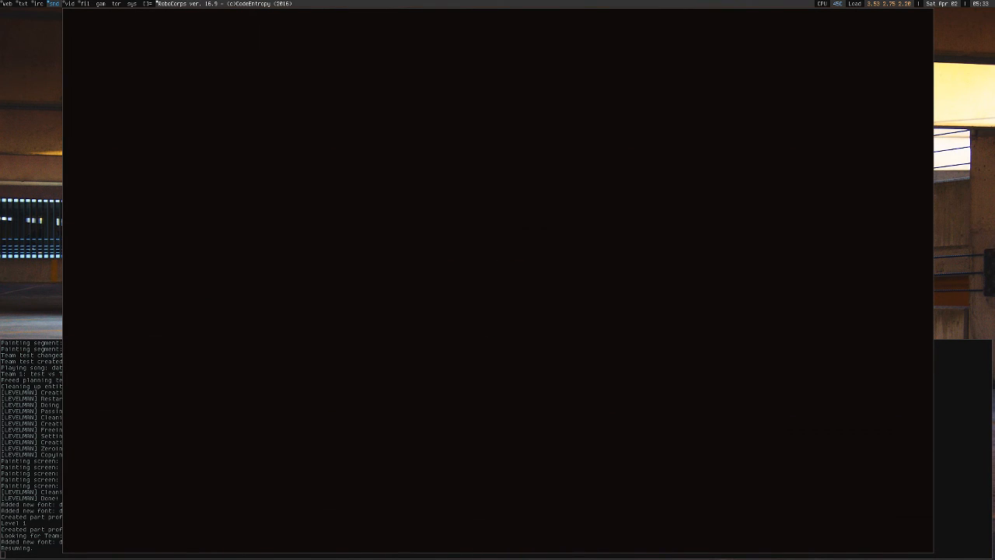
Step: Return to the game's home menu and reopen Combat to the Sewage Plant mine selection
key(Return)
key(Return)
key(Down)
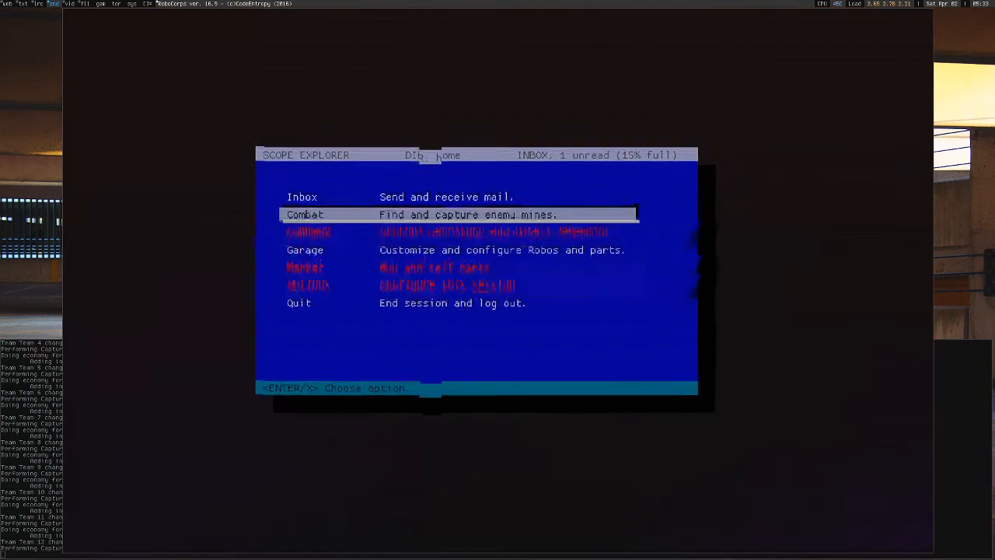
key(Return)
key(Return)
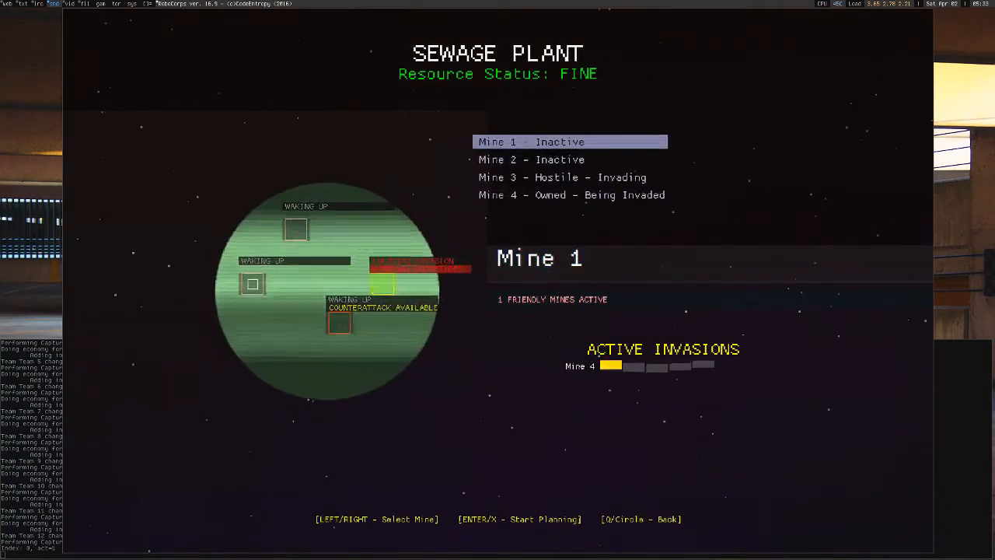
Step: Start planning for Mine 1 on the Sewage Plant planet and enter barrier placement from the design options
key(Return)
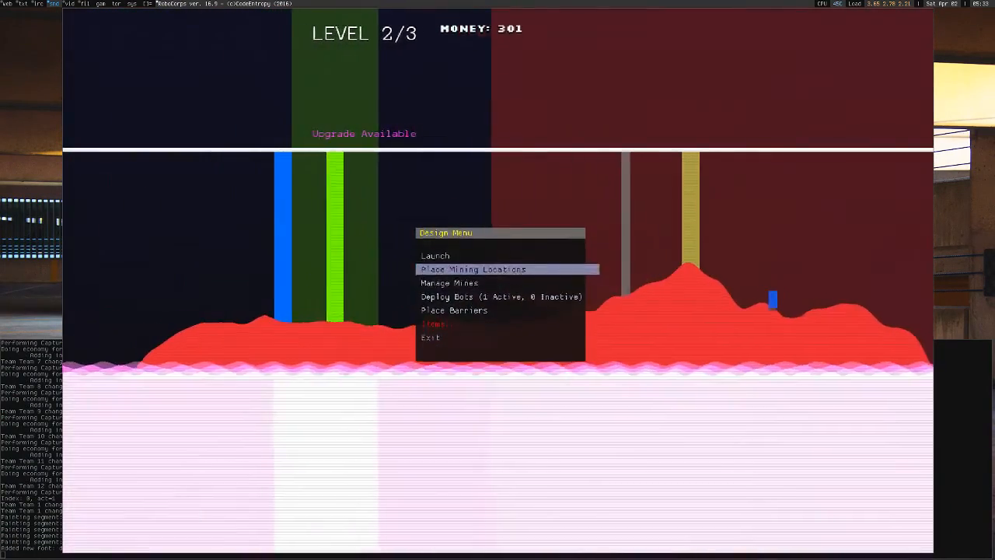
key(Down)
key(Down)
key(Down)
key(Return)
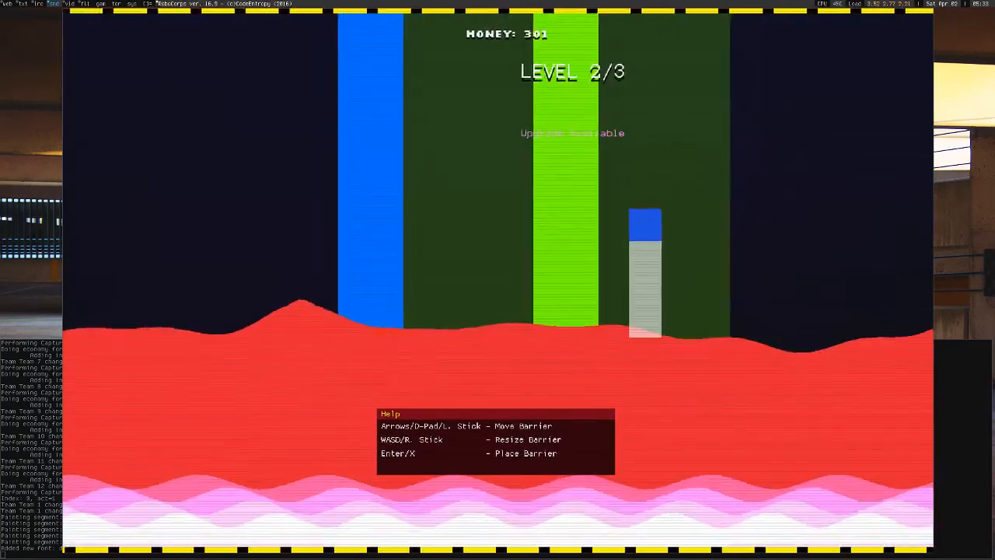
Step: Resize the barrier, place it in mid-air just right of the green mining beam, and return to the design menu
key(Up)
key(Up)
key(d)
key(s)
key(Down)
key(Right)
key(Return)
key(Escape)
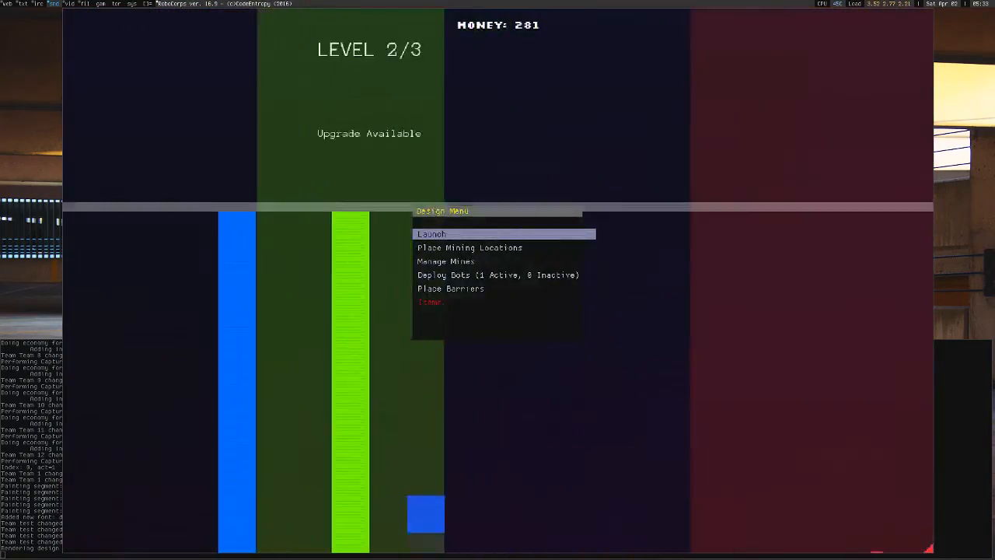
Step: Launch the mission and fly the robot beside the floating barrier to show its metal tile texture
key(Return)
key(Return)
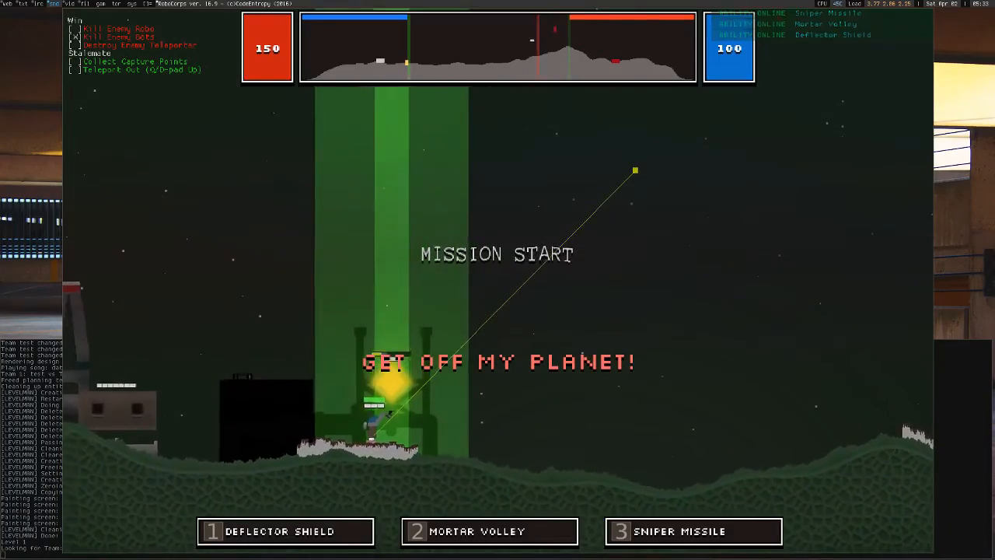
key(w)
key(d)
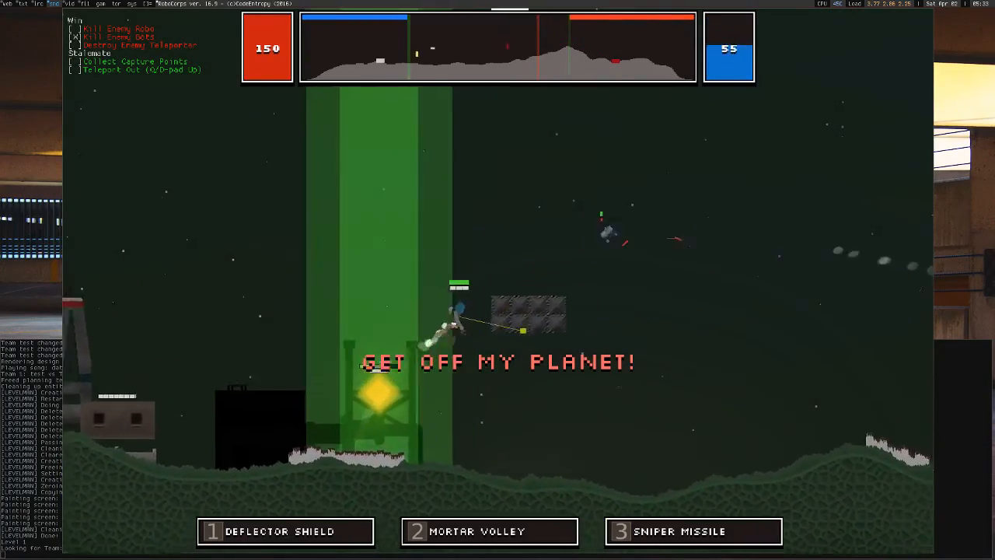
key(a)
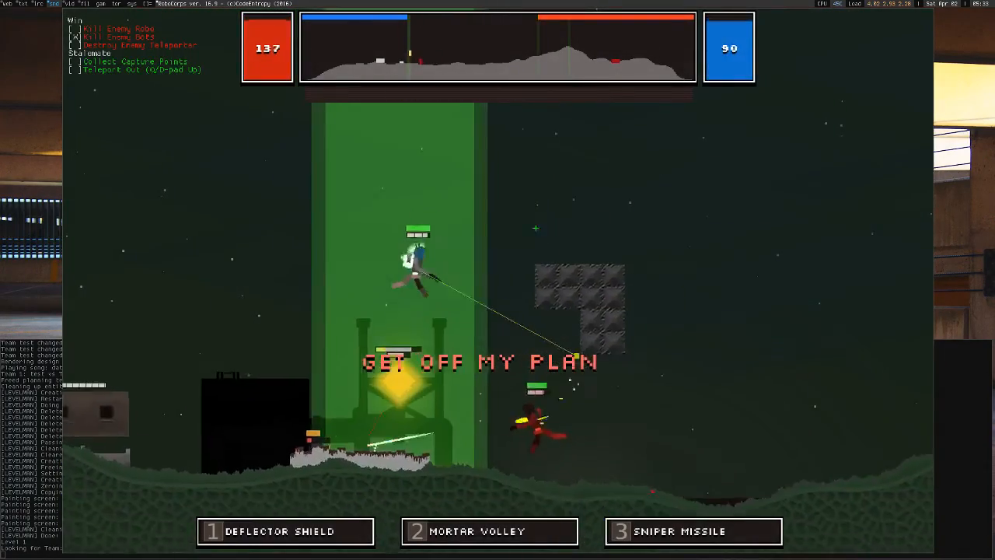
Step: Fight the enemy robot around the tower, using the Sniper Missile and Mortar Volley abilities above the textured terrain
click(528, 399)
key(3)
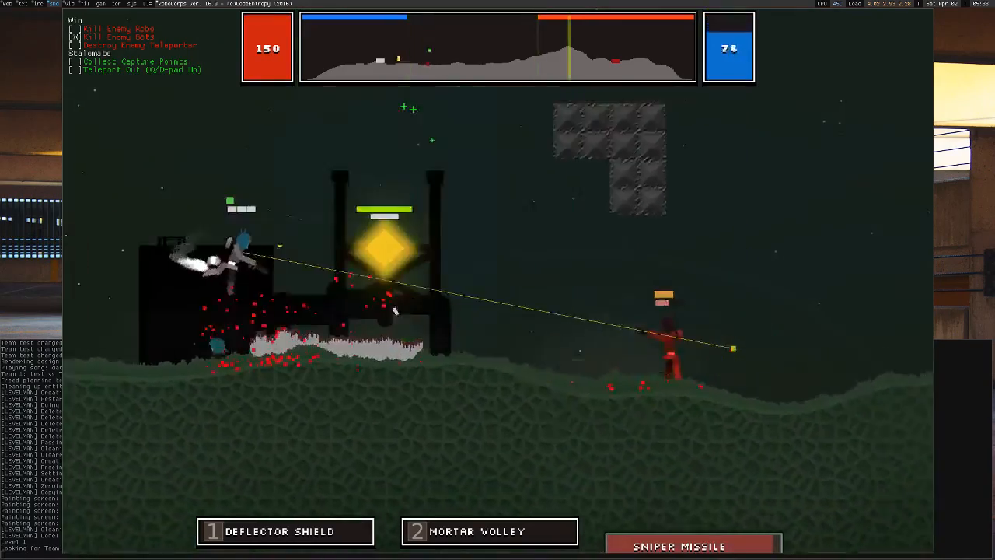
key(d)
key(w)
key(d)
click(349, 309)
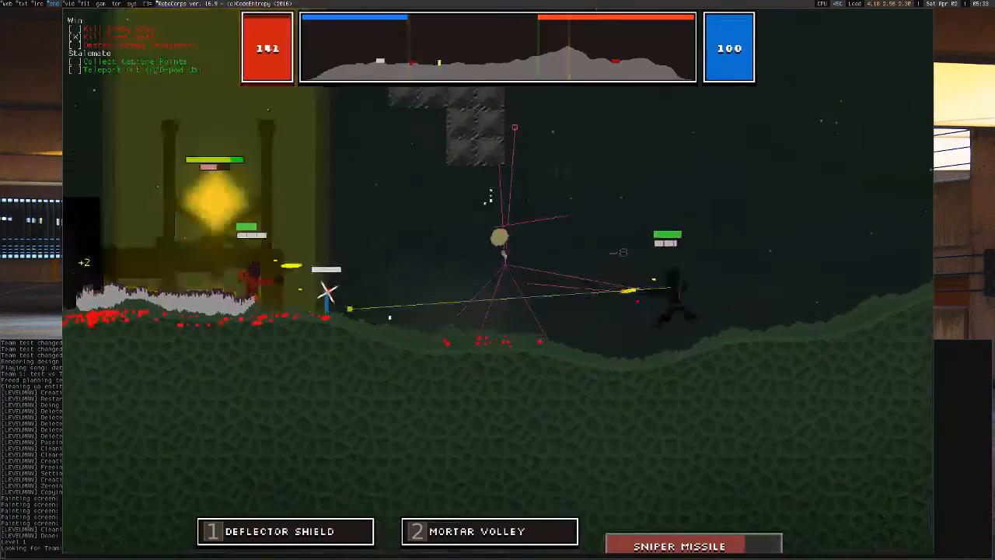
key(2)
key(w)
key(a)
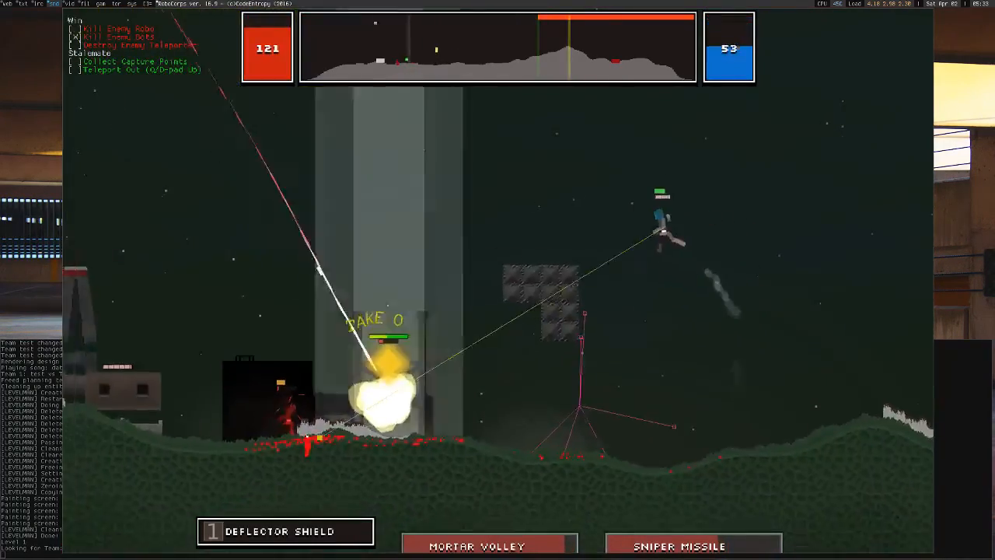
click(395, 449)
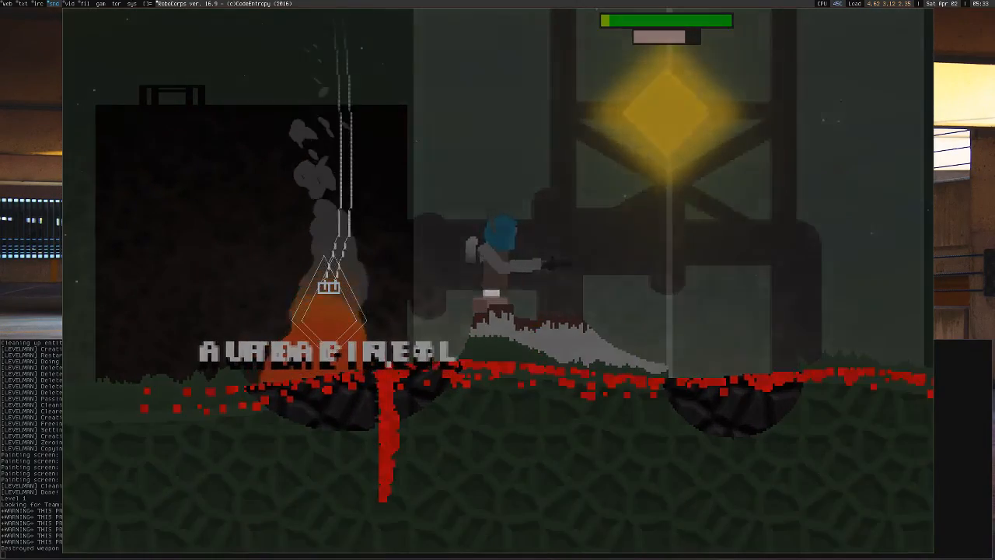
Step: Quit RoboCorps, switch back to Tilemancer, and move the Blend node lower in the graph
key(Escape)
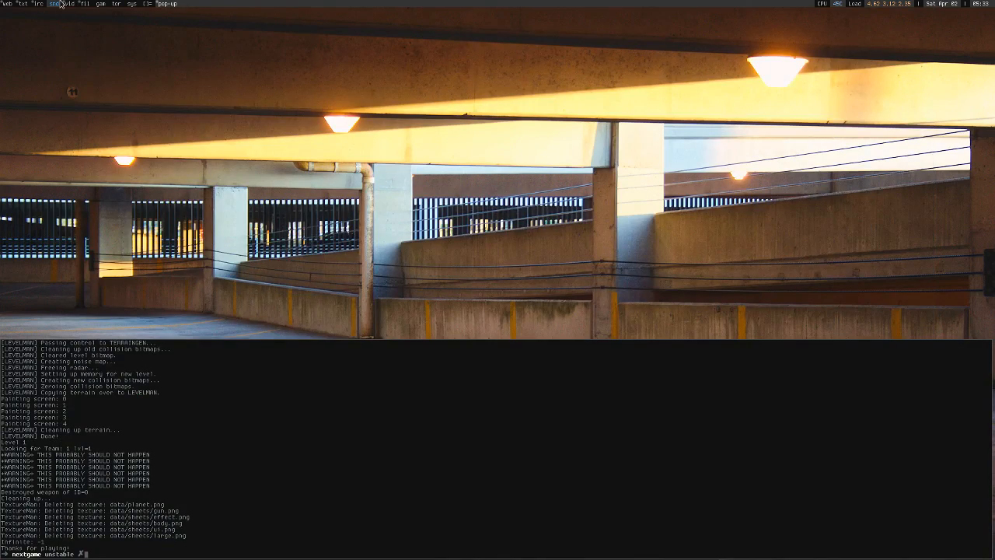
key(super+grave)
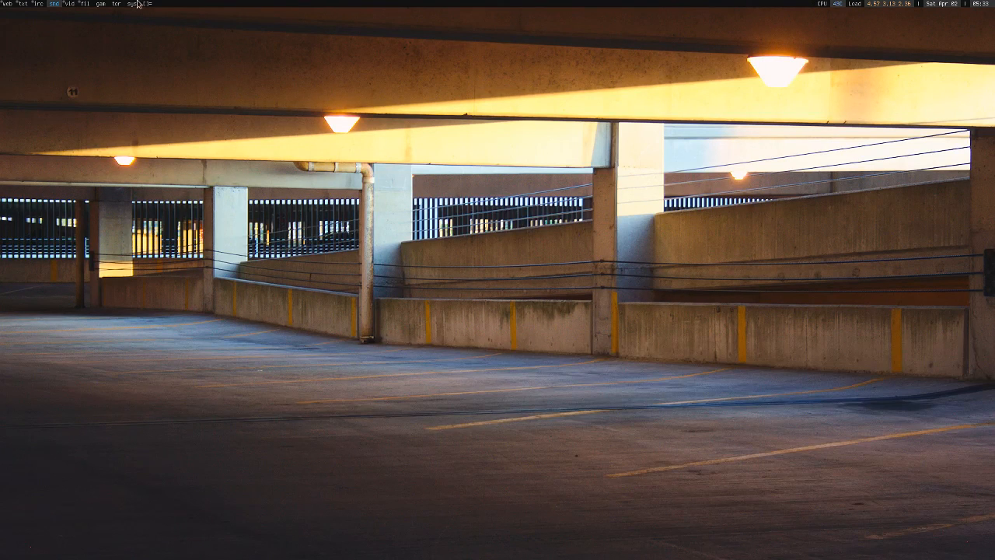
click(74, 4)
click(40, 4)
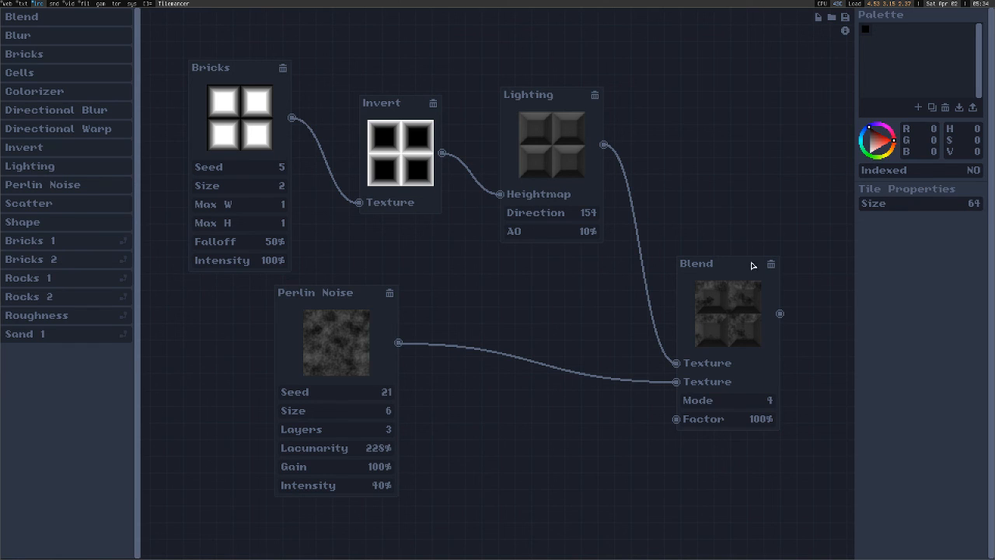
drag(737, 279, 755, 331)
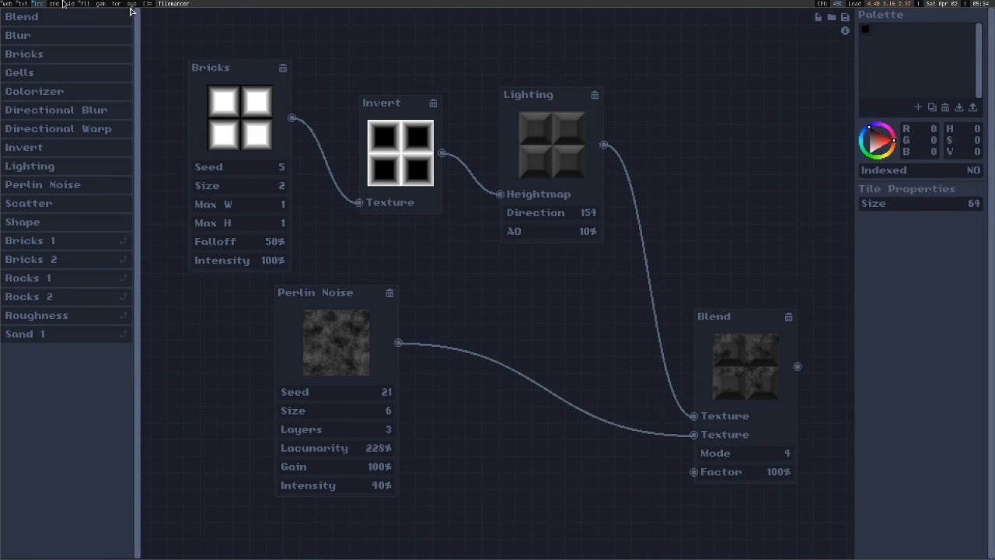
Step: Switch to Chromium and look over the node examples on Tilemancer's itch.io page
click(25, 4)
click(38, 4)
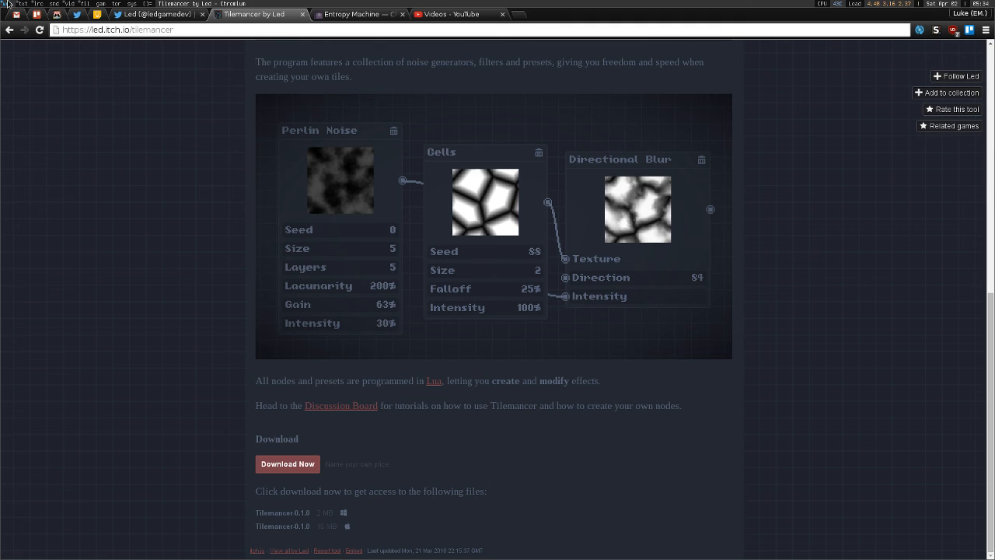
click(12, 3)
scroll(265, 274, up, 4)
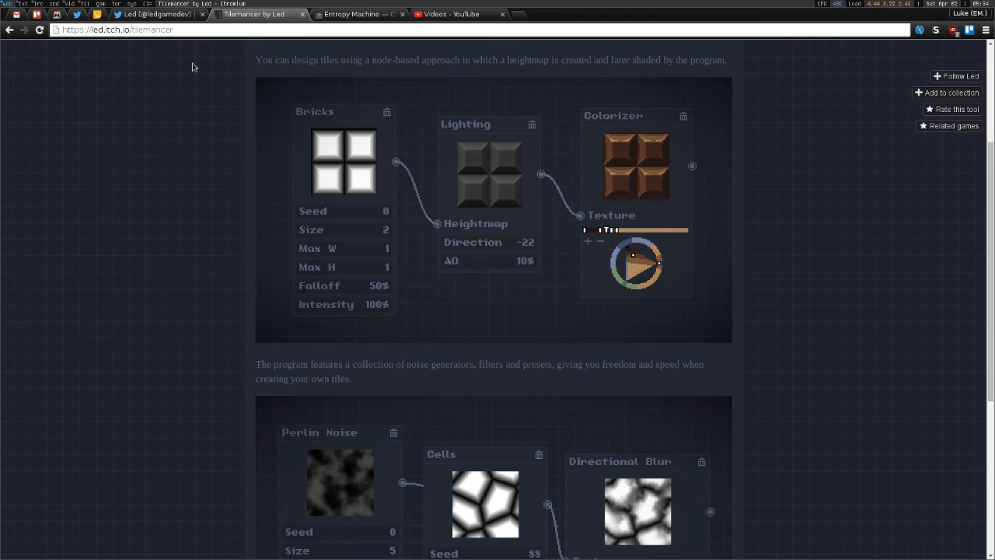
Step: View the Tilemancer developer's Twitter profile, and return to the beginning of the itch.io page
click(174, 17)
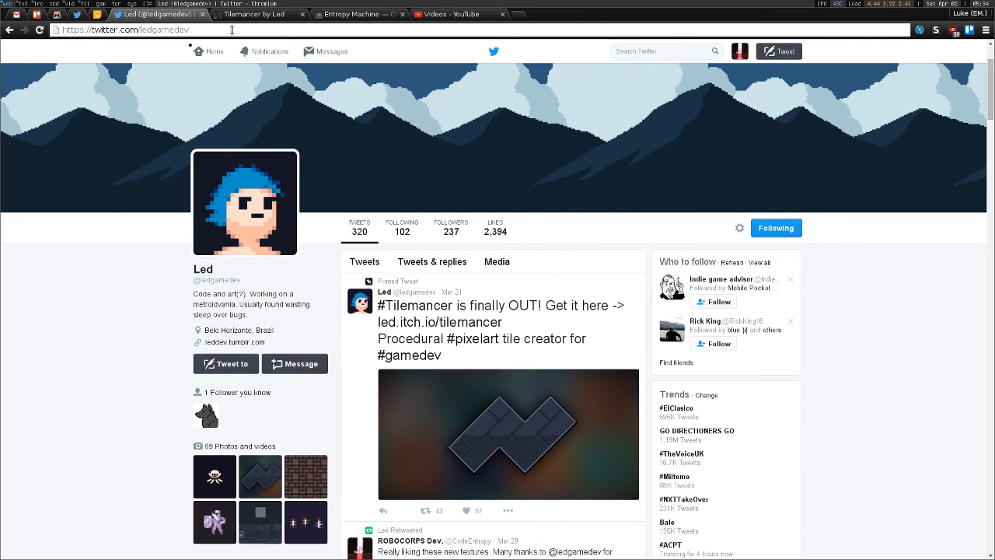
click(250, 15)
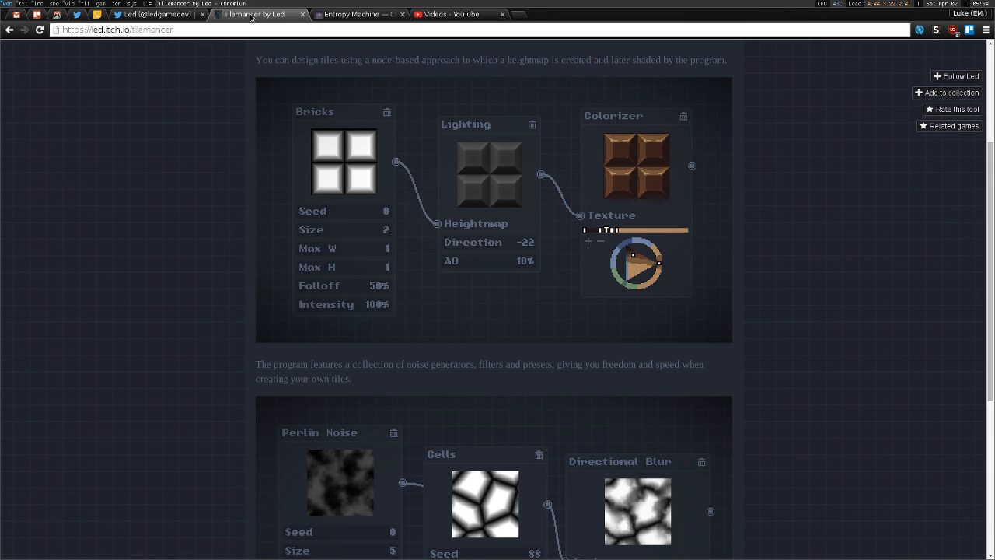
scroll(259, 264, up, 5)
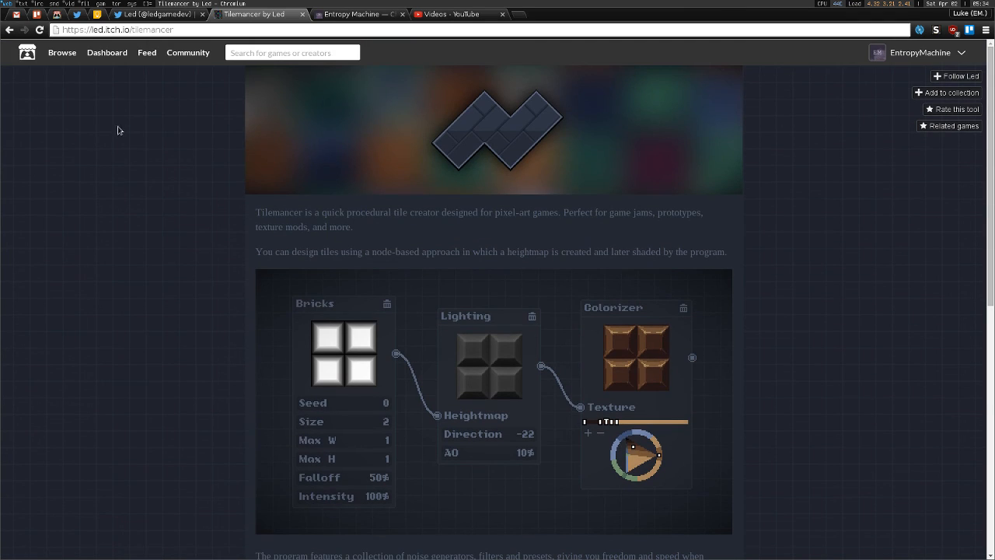